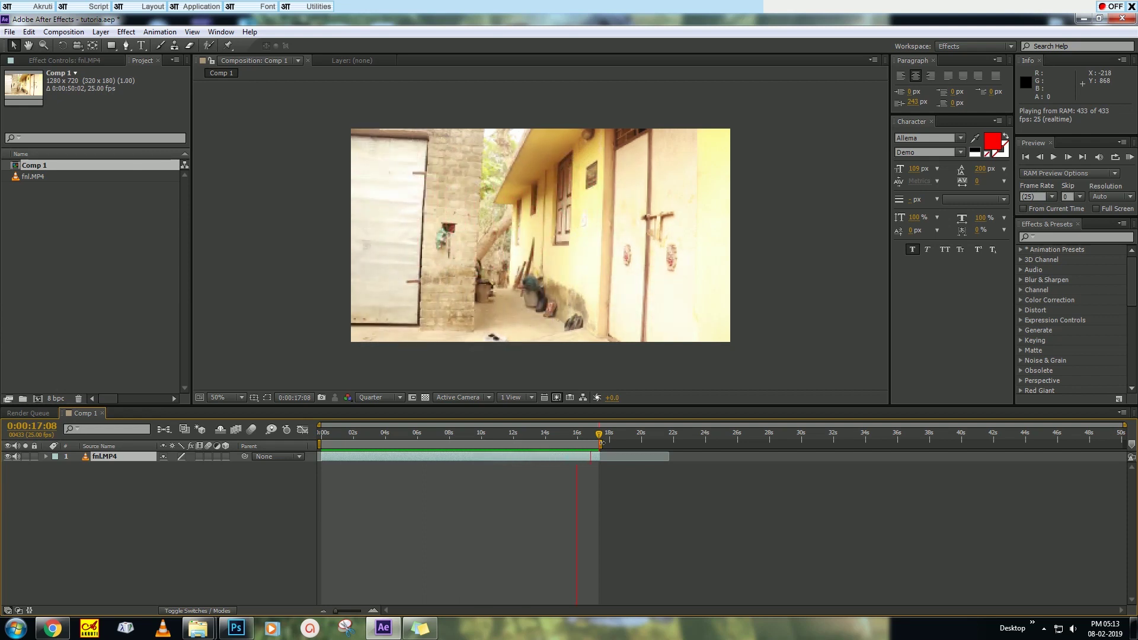
Step: Duplicate the fnl.MP4 layer and move the lower copy along the timeline to start at about 28 s
{"action": "left_click", "coordinate": [500, 460]}
{"action": "key", "text": "ctrl+d"}
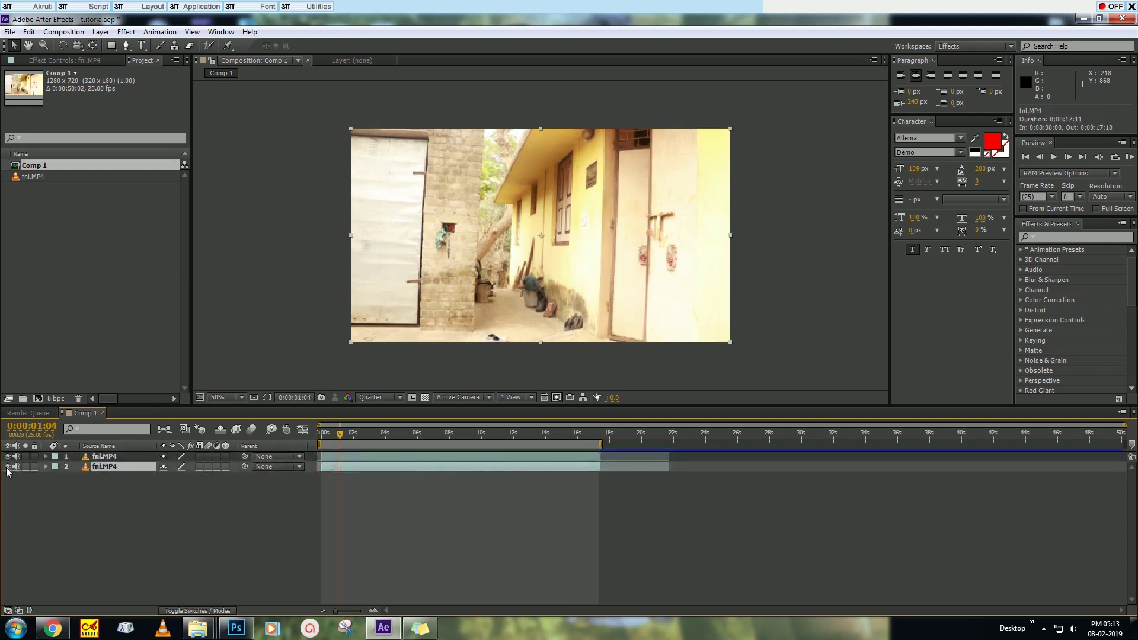
{"action": "left_click_drag", "start_coordinate": [332, 472], "coordinate": [787, 472]}
{"action": "left_click", "coordinate": [427, 472]}
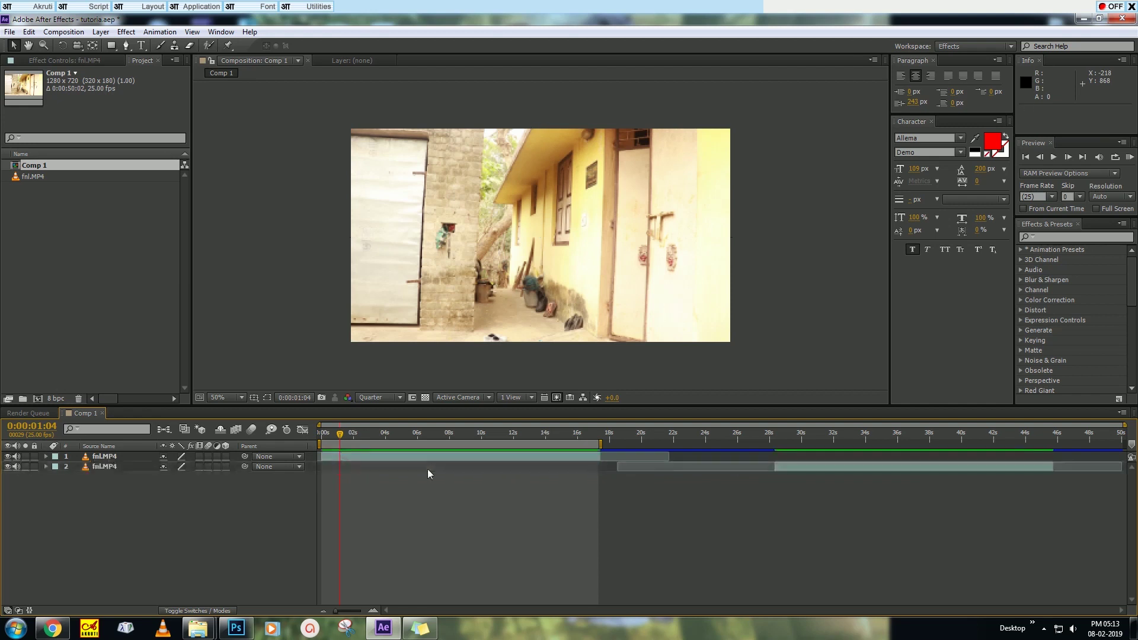
{"action": "left_click", "coordinate": [416, 457]}
{"action": "left_click", "coordinate": [348, 505]}
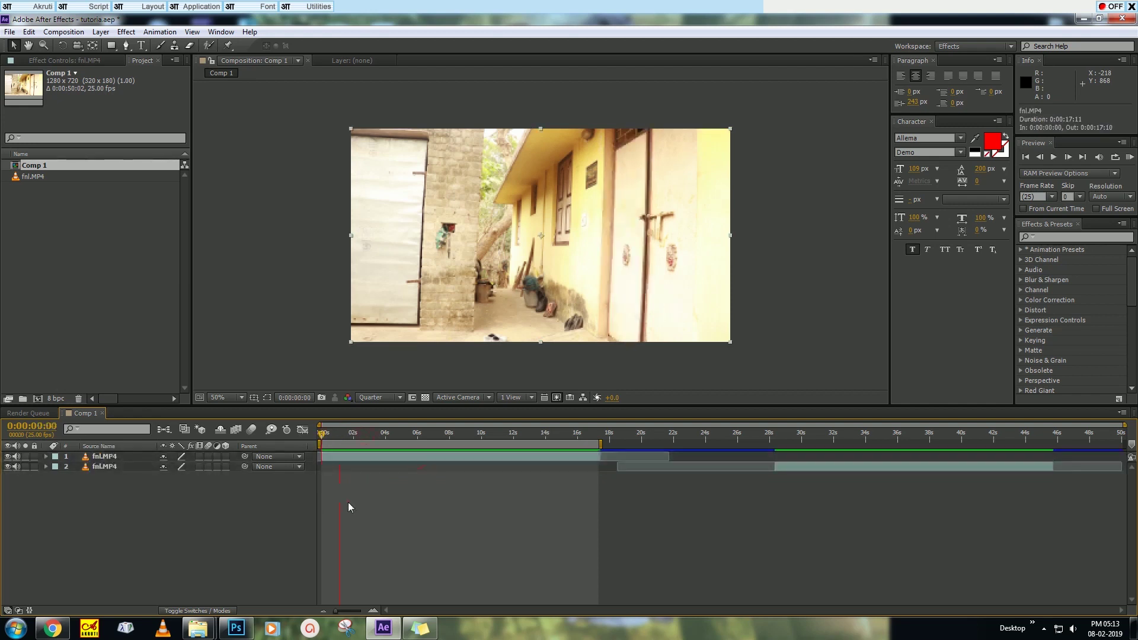
Step: Split the upper fnl.MP4 layer at 0:00:09:08
{"action": "left_click", "coordinate": [429, 437]}
{"action": "left_click_drag", "start_coordinate": [429, 439], "coordinate": [472, 440]}
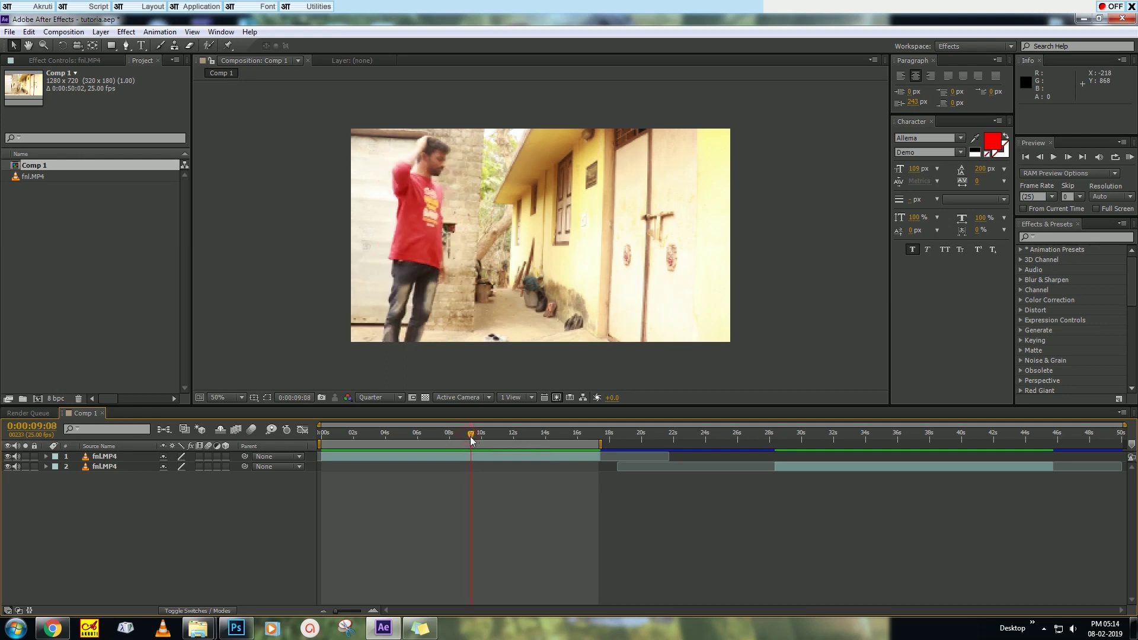
{"action": "left_click", "coordinate": [471, 457]}
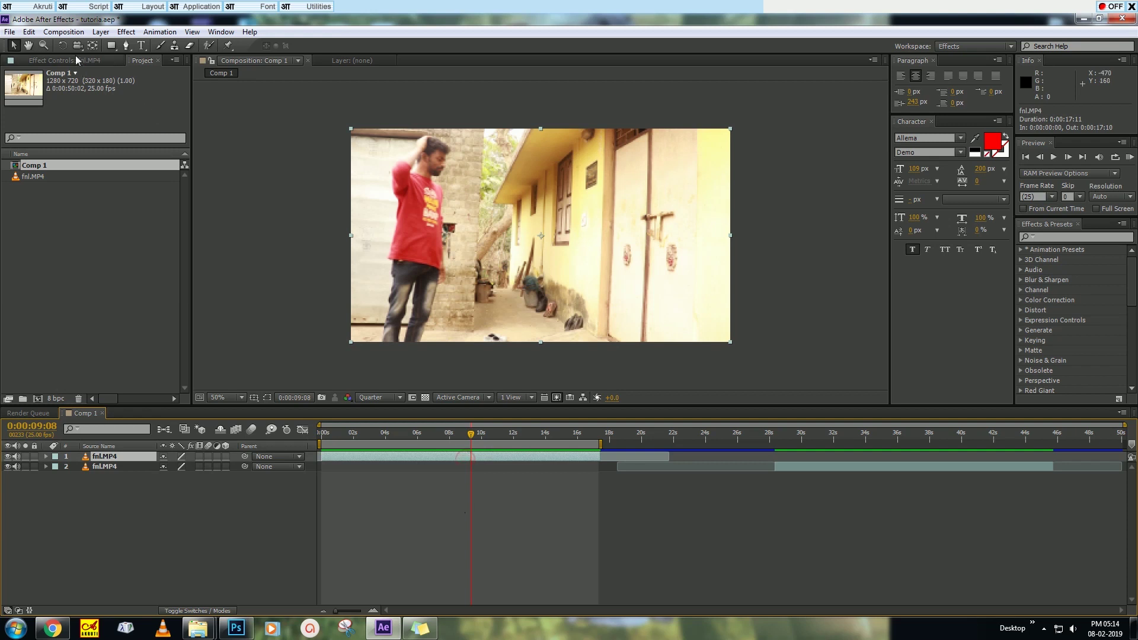
{"action": "left_click", "coordinate": [34, 35]}
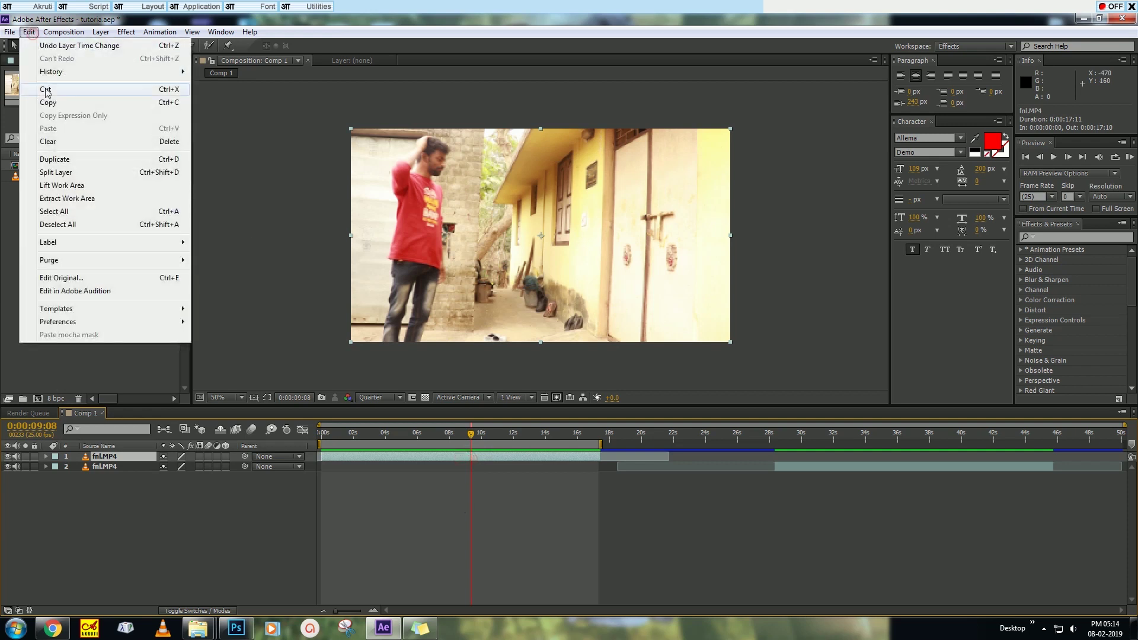
{"action": "left_click", "coordinate": [68, 170]}
Step: Move the split clip's later half to the timeline start and its earlier half to about 14 s, and play the result
{"action": "left_click", "coordinate": [382, 468]}
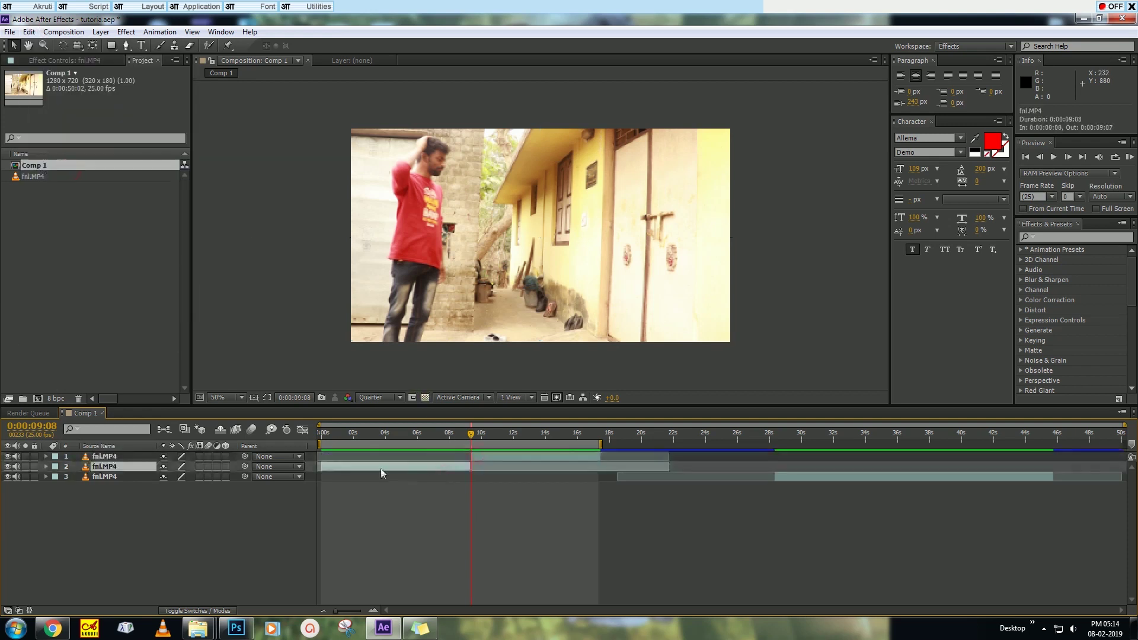
{"action": "mouse_move", "coordinate": [381, 473]}
{"action": "left_mouse_down"}
{"action": "mouse_move", "coordinate": [604, 473]}
{"action": "mouse_move", "coordinate": [392, 460]}
{"action": "left_mouse_up"}
{"action": "key", "text": "Home"}
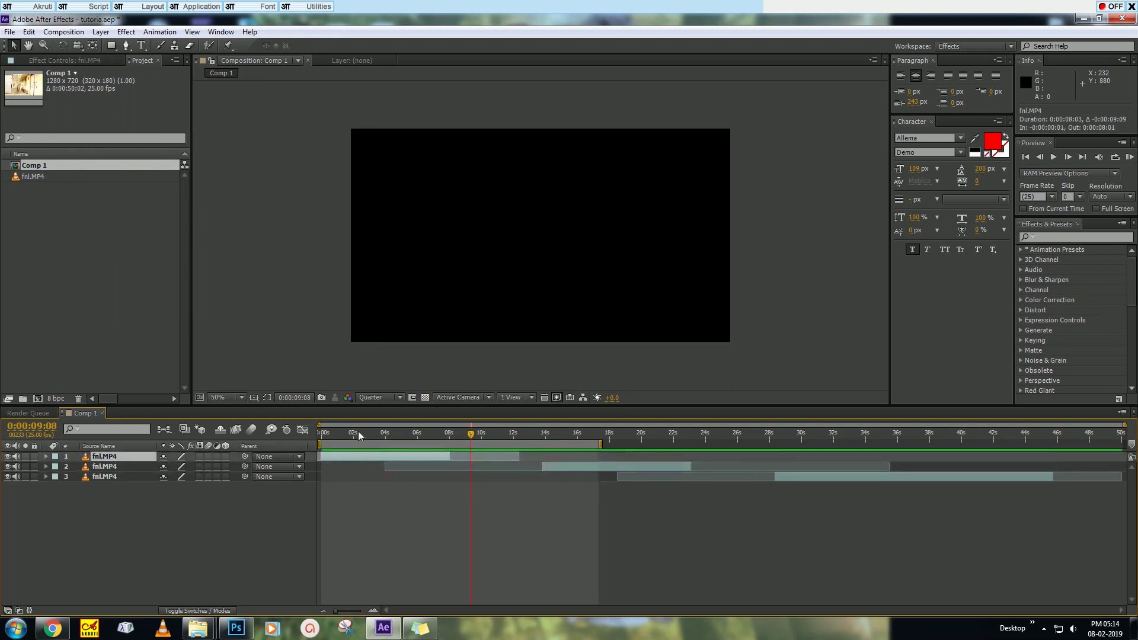
{"action": "key", "text": "space"}
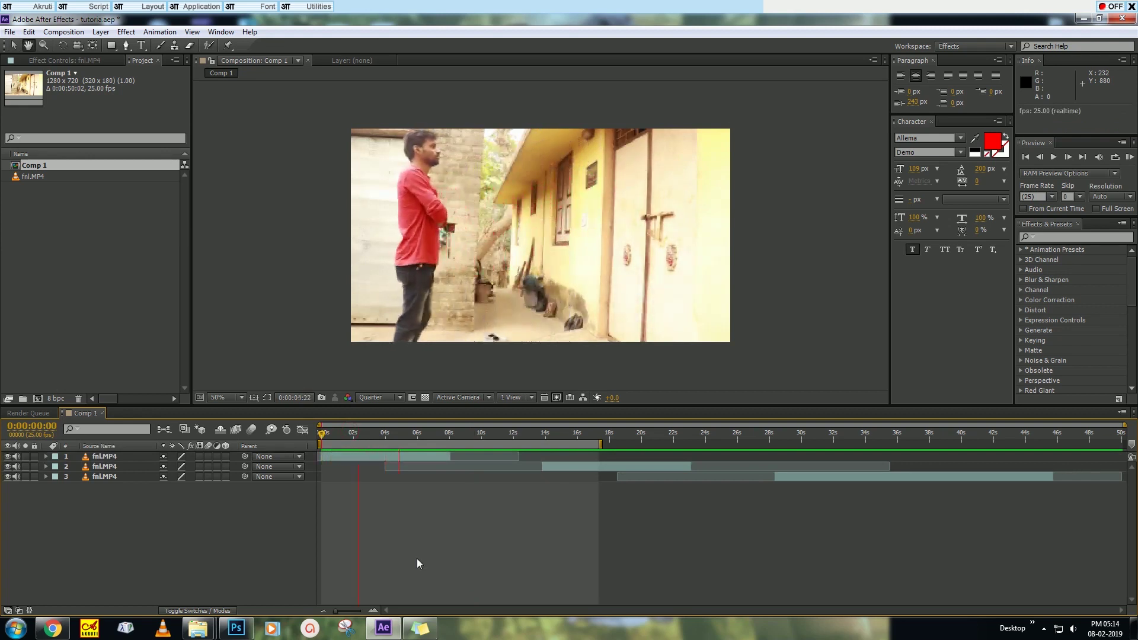
{"action": "key", "text": "space"}
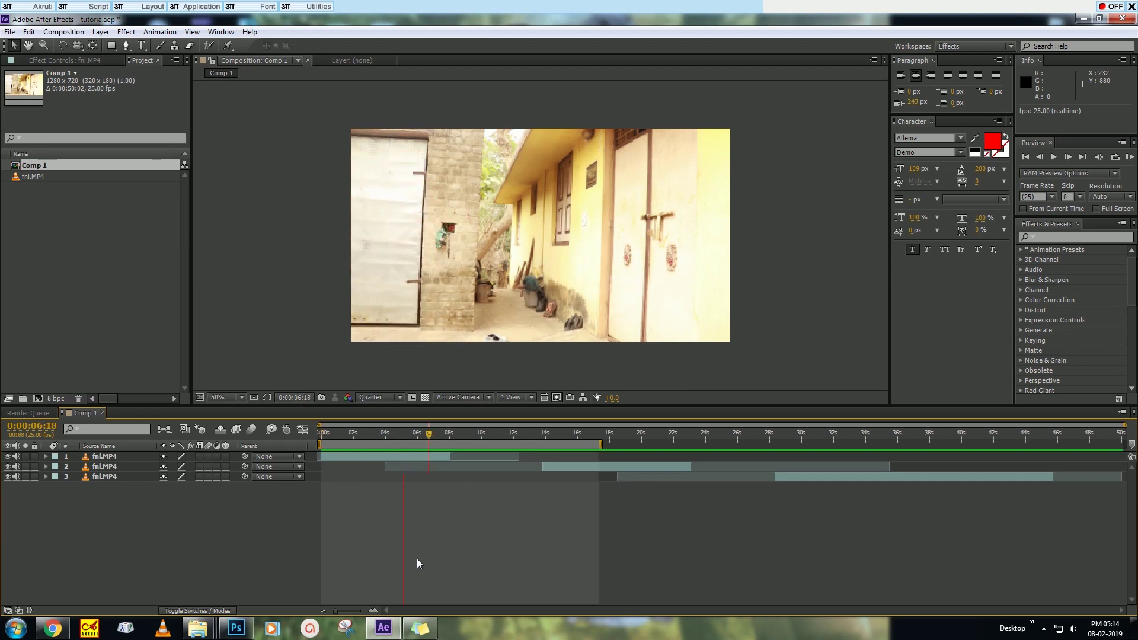
Step: Draw a rectangular mask enclosing the whole frame on the top fnl.MP4 layer at 0:00:00:00
{"action": "left_click_drag", "start_coordinate": [339, 436], "coordinate": [321, 437]}
{"action": "left_click", "coordinate": [332, 458]}
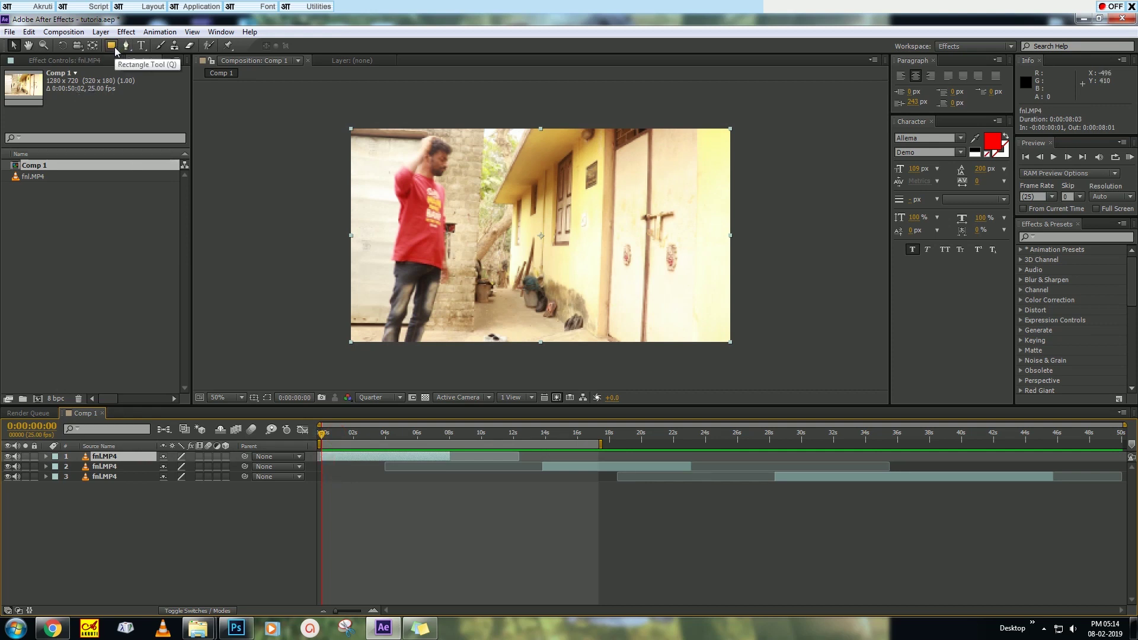
{"action": "left_click", "coordinate": [112, 46]}
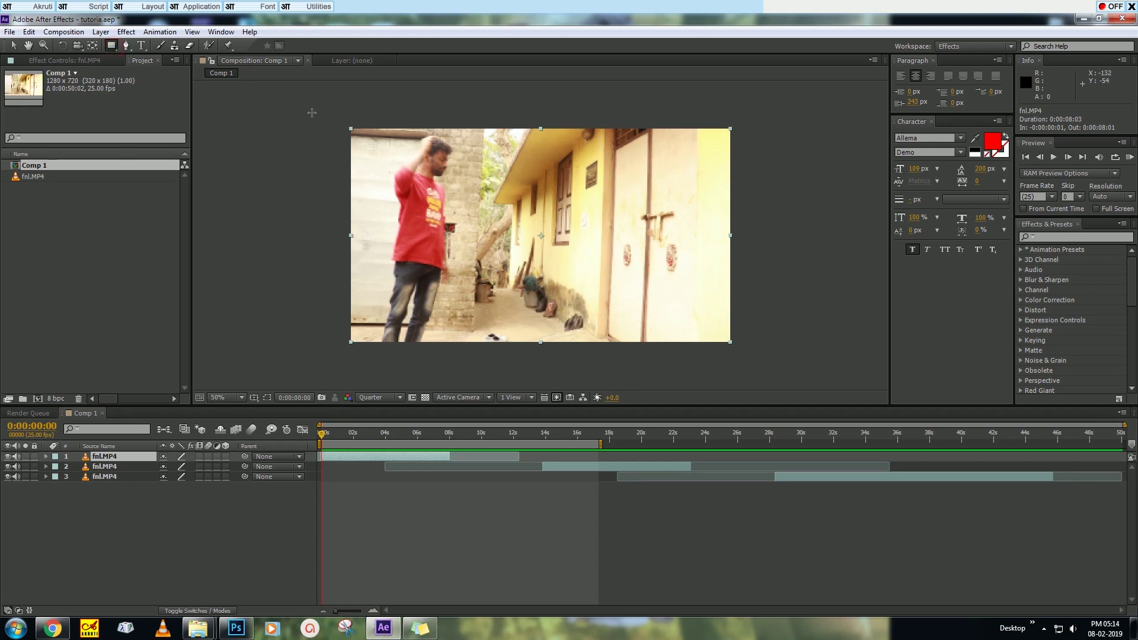
{"action": "mouse_move", "coordinate": [311, 112]}
{"action": "left_mouse_down"}
{"action": "mouse_move", "coordinate": [494, 331]}
{"action": "mouse_move", "coordinate": [593, 365]}
{"action": "mouse_move", "coordinate": [732, 358]}
{"action": "left_mouse_up"}
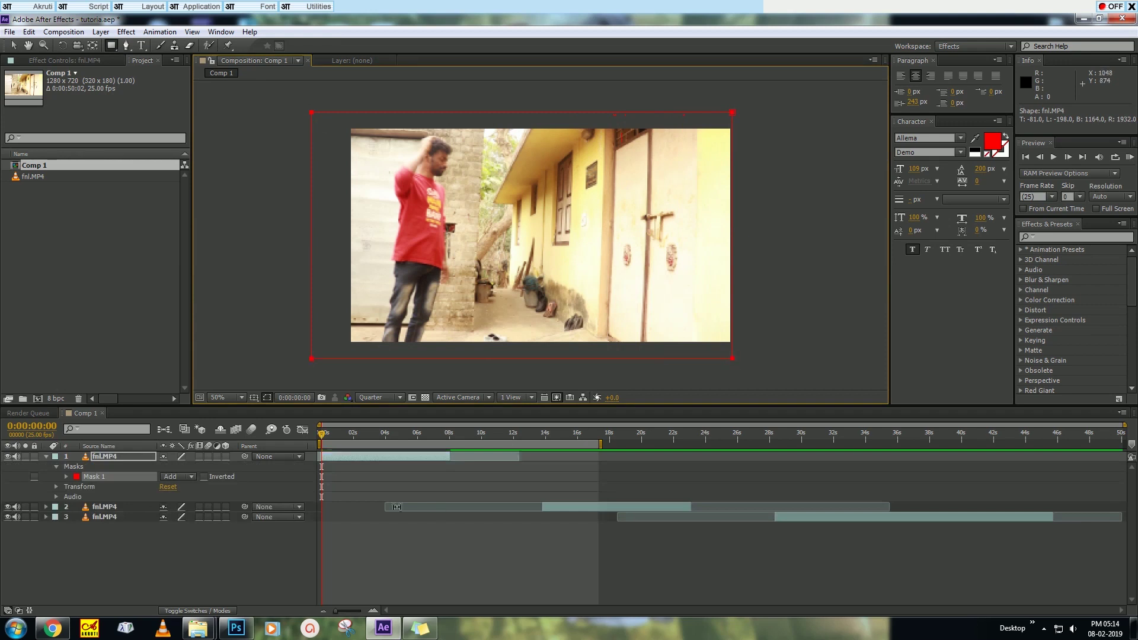
Step: Expand the new mask's properties and set a Mask Path keyframe at 0:00:02:19
{"action": "mouse_move", "coordinate": [354, 439]}
{"action": "left_mouse_down"}
{"action": "mouse_move", "coordinate": [407, 440]}
{"action": "mouse_move", "coordinate": [329, 440]}
{"action": "mouse_move", "coordinate": [373, 439]}
{"action": "left_mouse_up"}
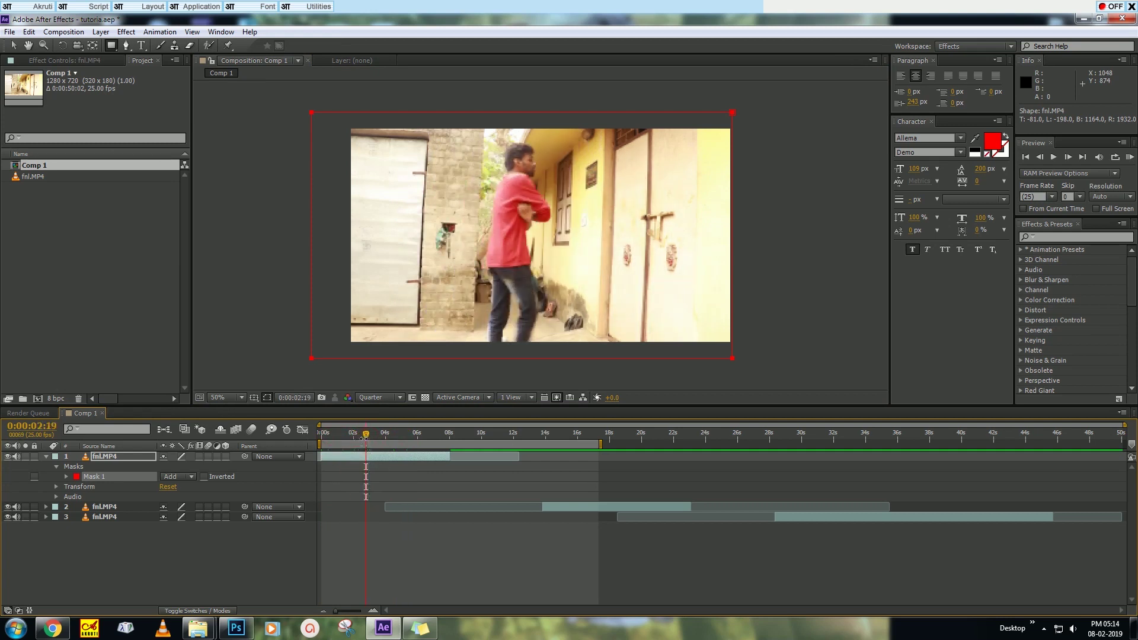
{"action": "left_click", "coordinate": [105, 456]}
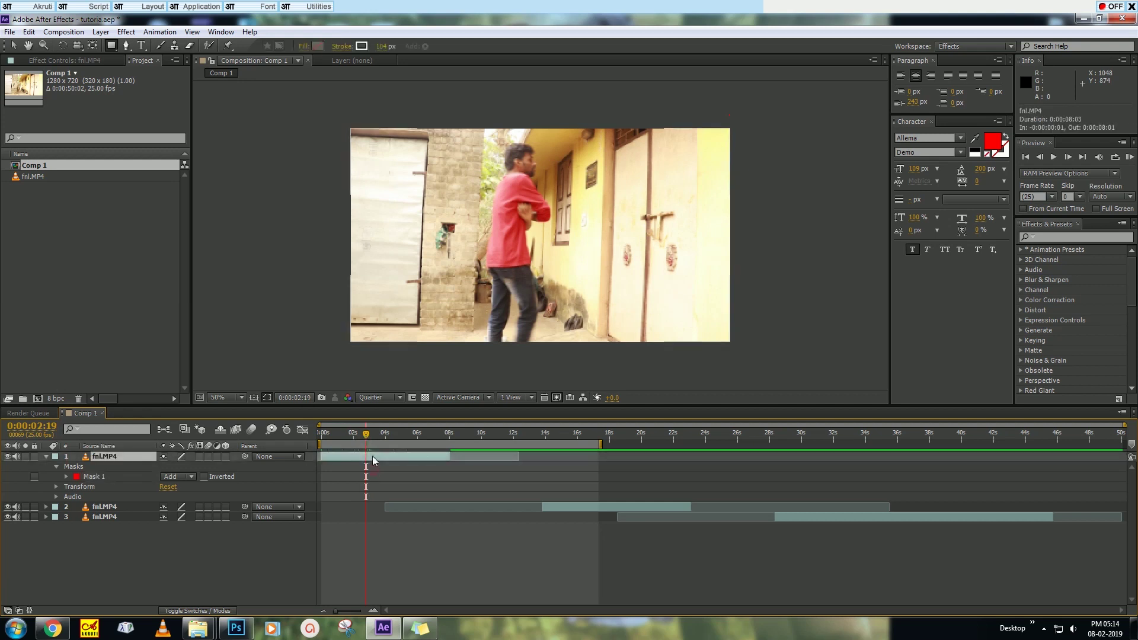
{"action": "left_click", "coordinate": [85, 476]}
{"action": "left_click", "coordinate": [67, 477]}
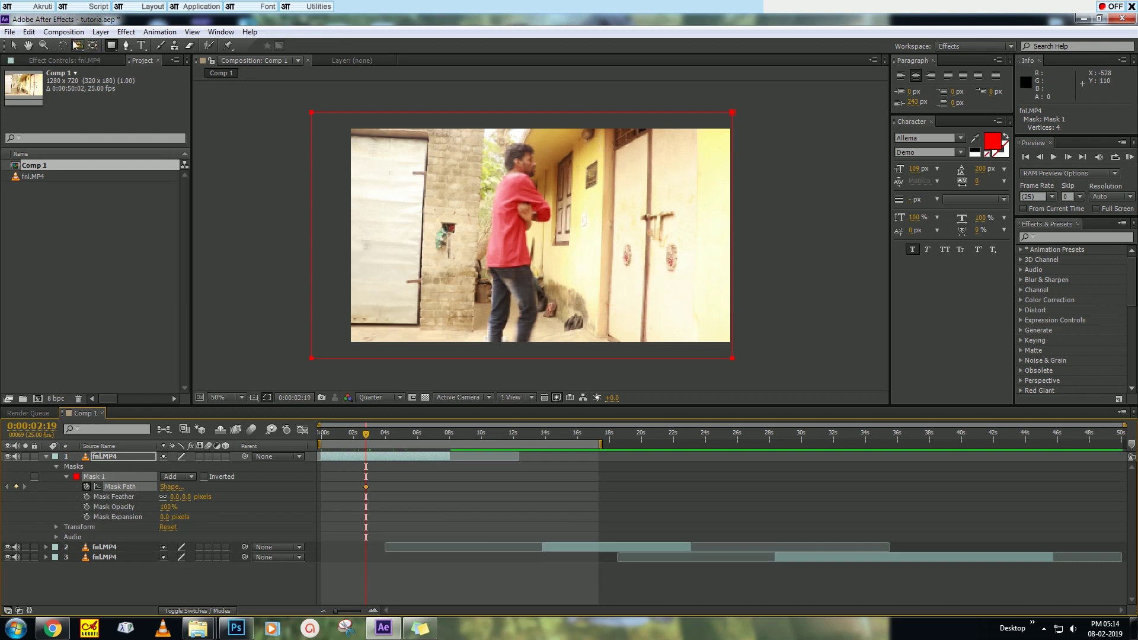
Step: Shift the whole mask left at 0:00:02:19 so its right edge meets the left side of the door frame
{"action": "left_click", "coordinate": [15, 49]}
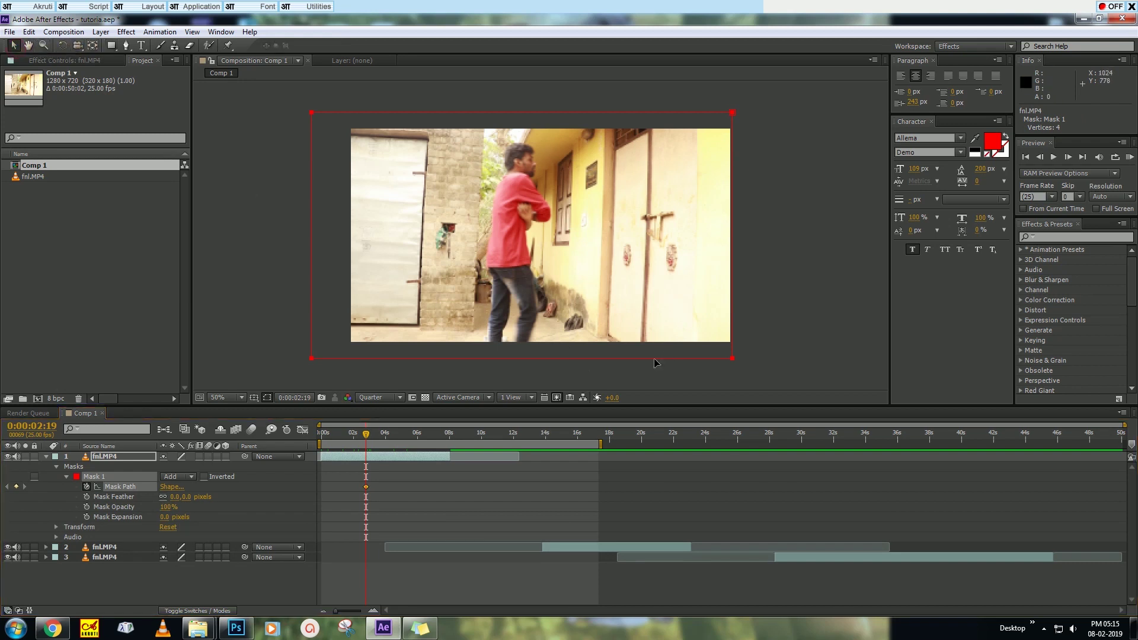
{"action": "double_click", "coordinate": [654, 358]}
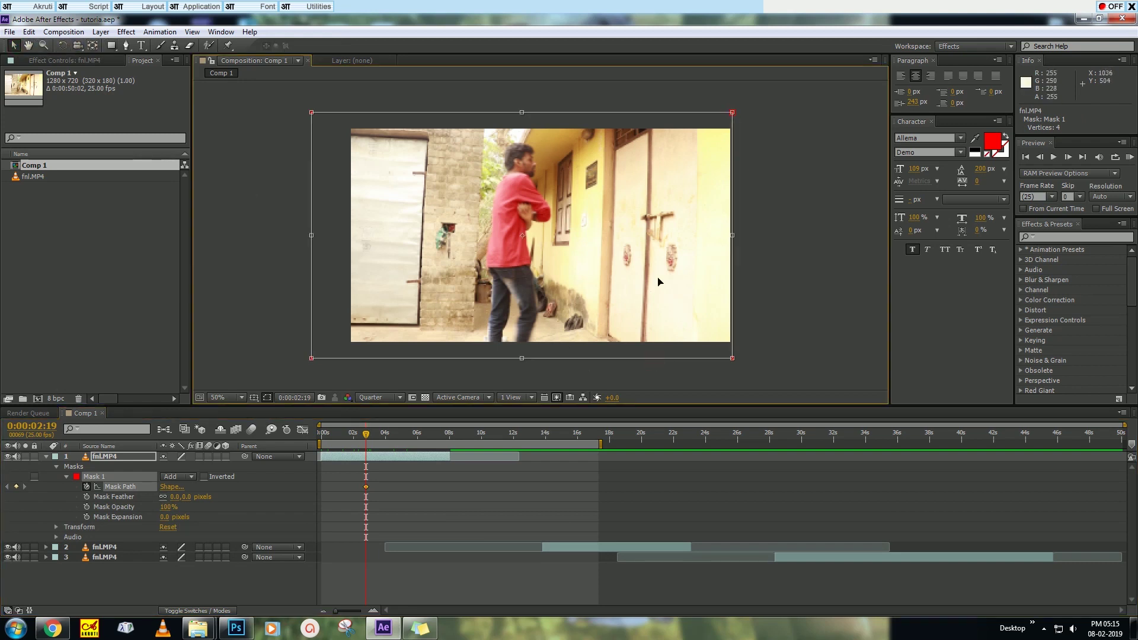
{"action": "left_click_drag", "start_coordinate": [658, 281], "coordinate": [544, 277]}
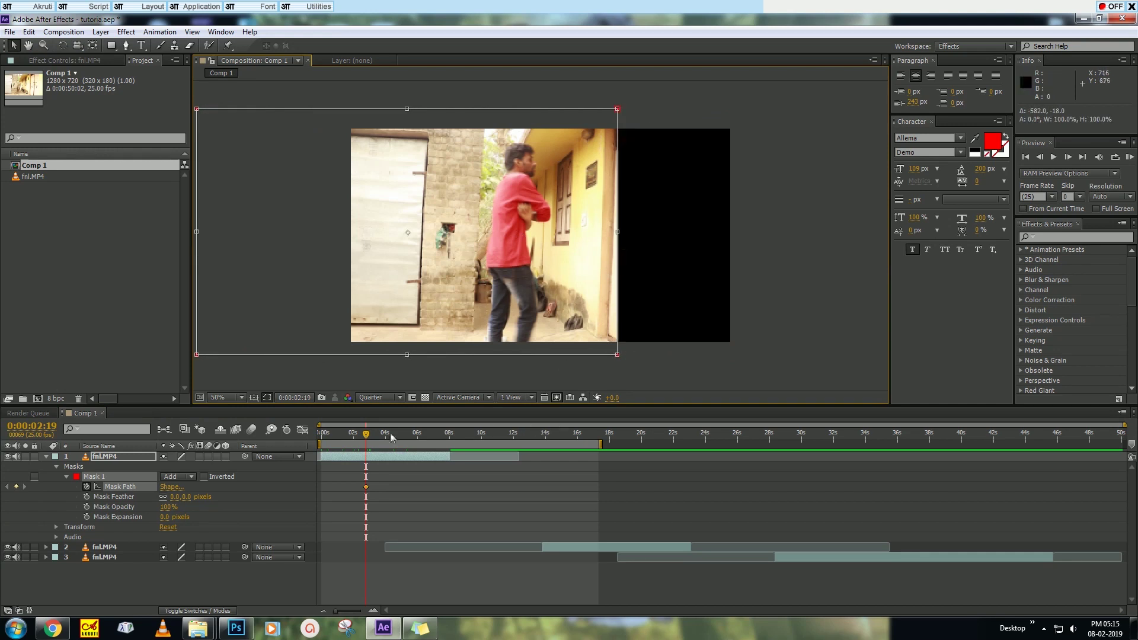
Step: Shift the mask further left at 0:00:04:10 so its right edge crosses the yellow wall just past the roof corner
{"action": "left_click_drag", "start_coordinate": [380, 438], "coordinate": [402, 437]}
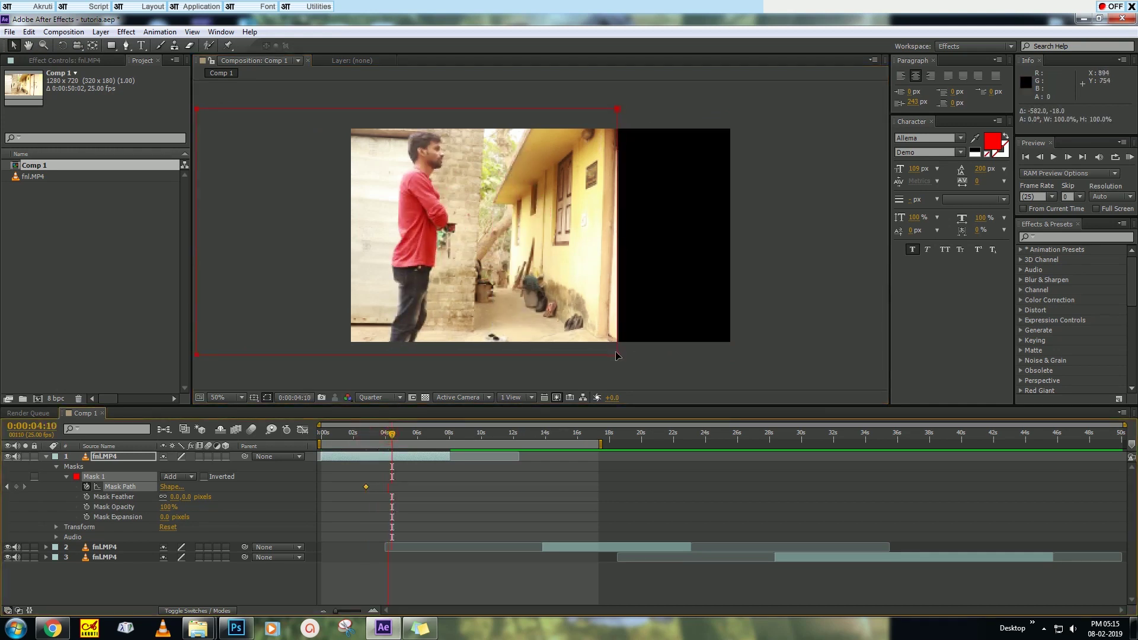
{"action": "double_click", "coordinate": [616, 353]}
{"action": "left_click_drag", "start_coordinate": [549, 292], "coordinate": [461, 289]}
Step: Review the masked clip around 0:00:04:10 and the unmasked clip from about 14 s
{"action": "left_click", "coordinate": [416, 435]}
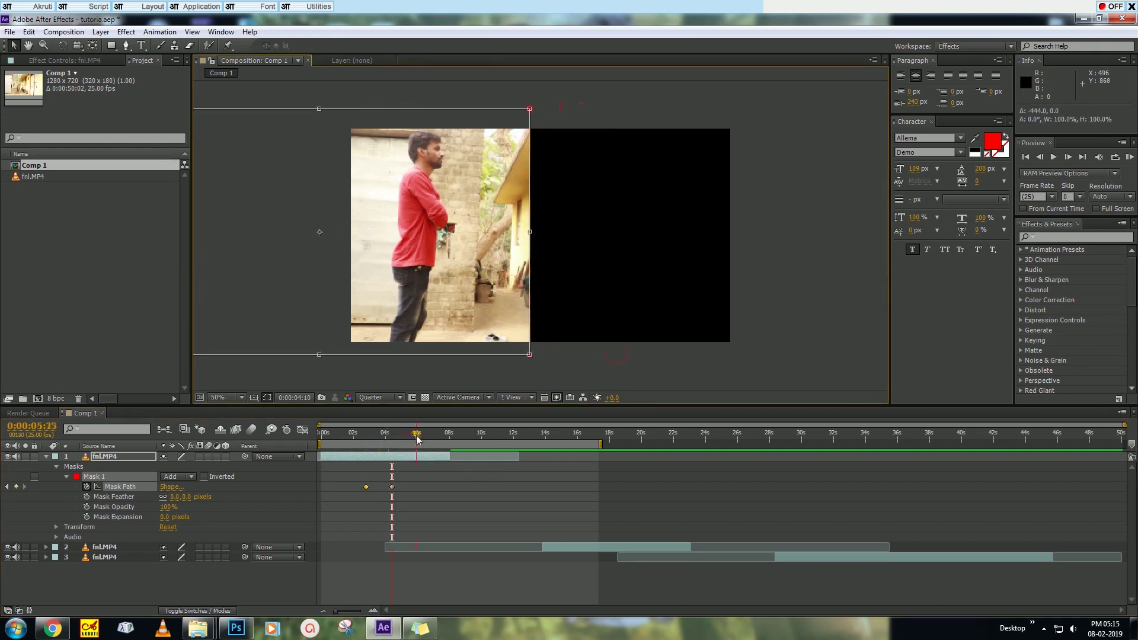
{"action": "left_click", "coordinate": [428, 439]}
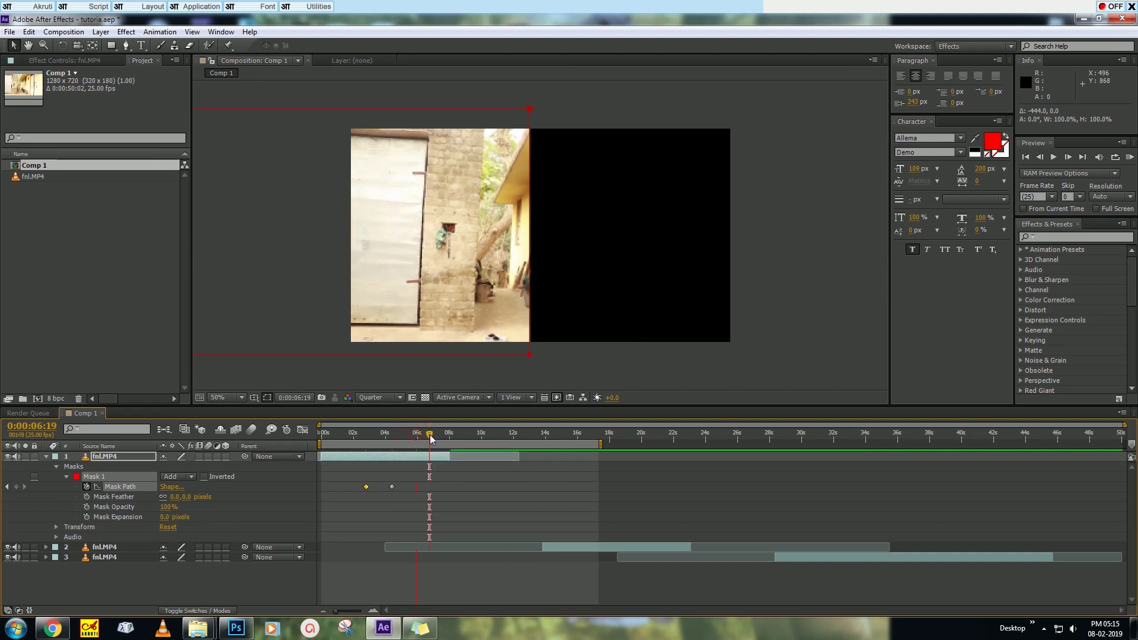
{"action": "left_click", "coordinate": [393, 442]}
{"action": "left_click_drag", "start_coordinate": [396, 443], "coordinate": [393, 443]}
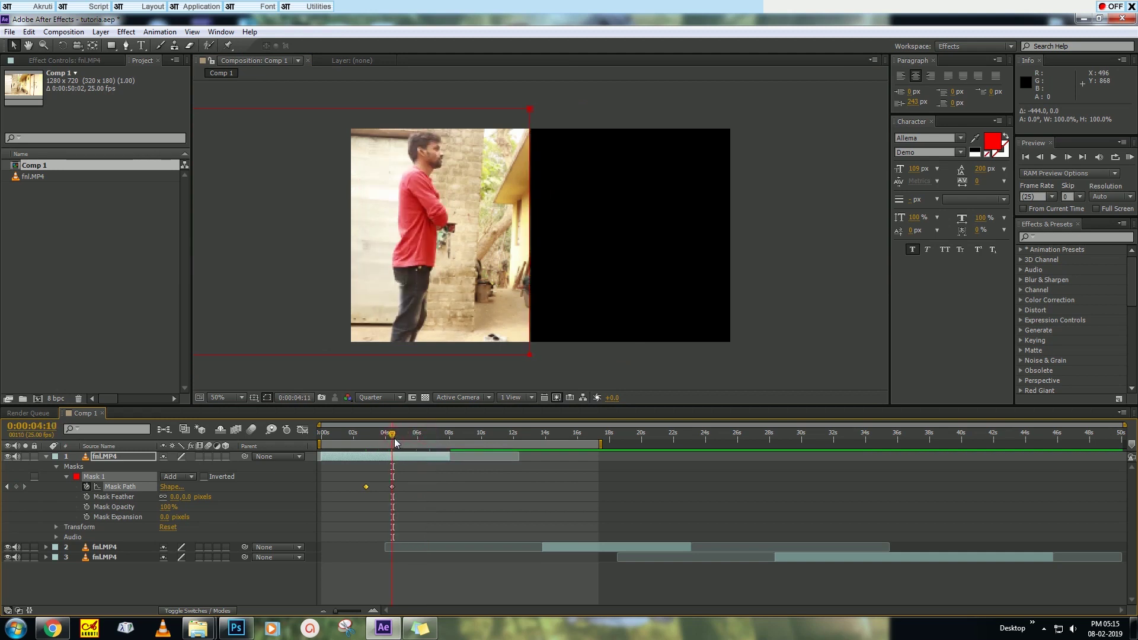
{"action": "left_click", "coordinate": [435, 507]}
{"action": "key", "text": "space"}
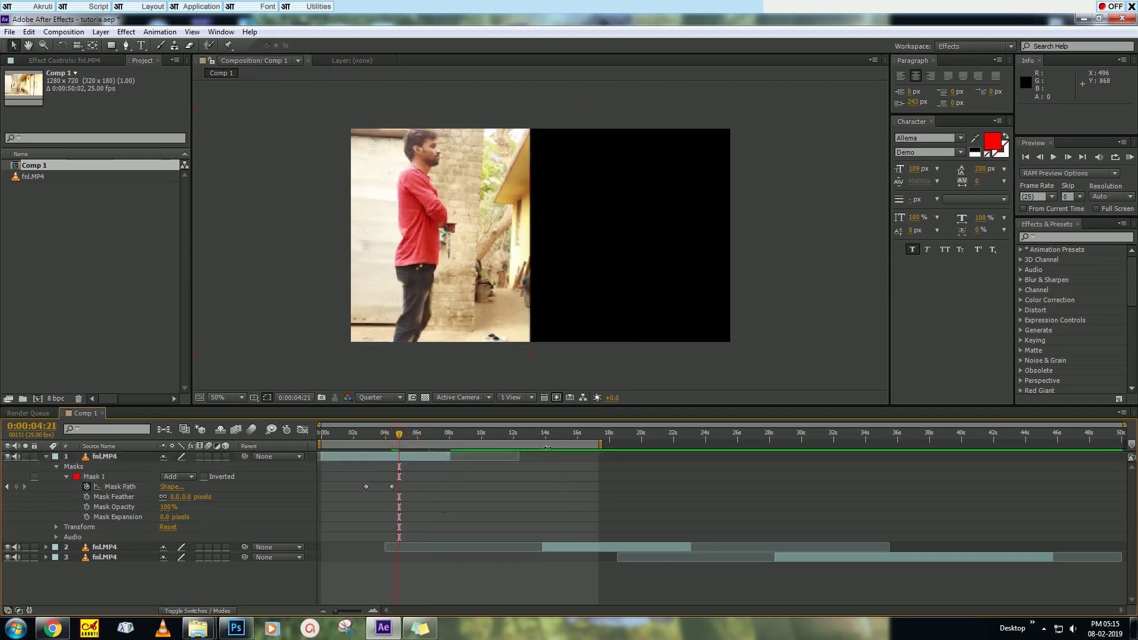
{"action": "key", "text": "space"}
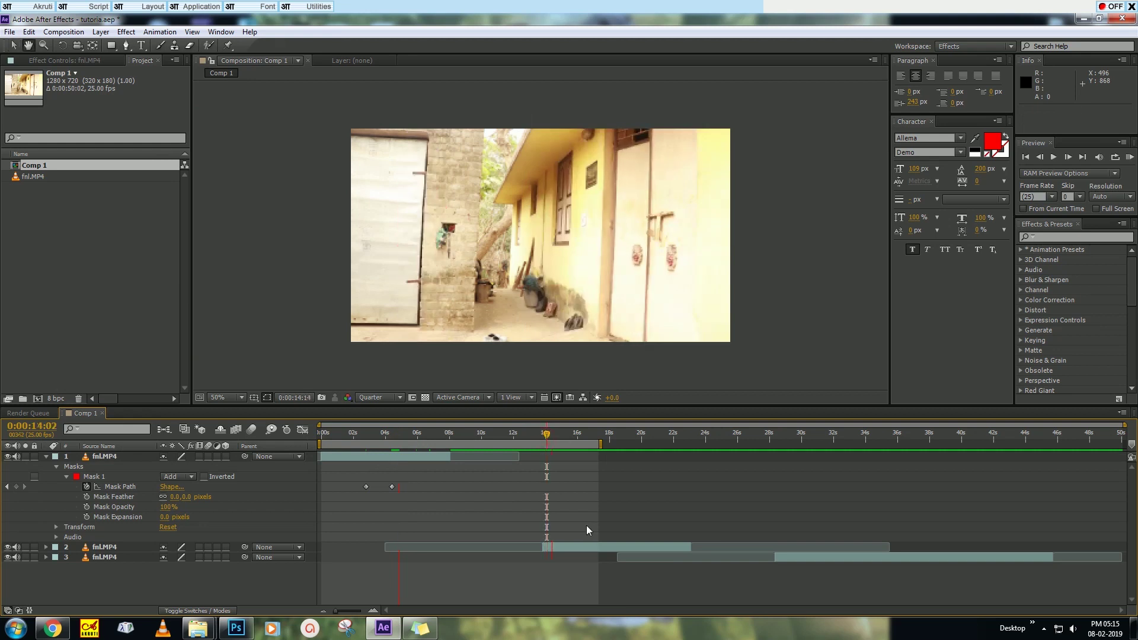
Step: Move the second fnl.MP4 layer earlier so its visible part starts near the first mask keyframe, at about 0:00:02:16
{"action": "left_click_drag", "start_coordinate": [588, 541], "coordinate": [417, 546]}
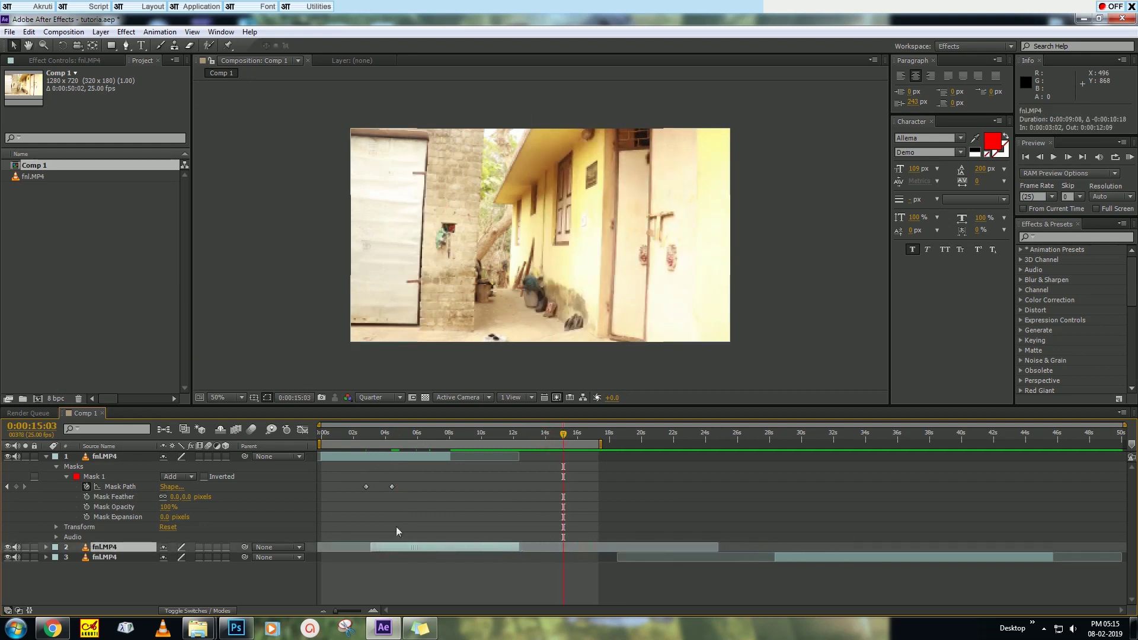
{"action": "left_click", "coordinate": [364, 433]}
{"action": "left_click", "coordinate": [402, 554]}
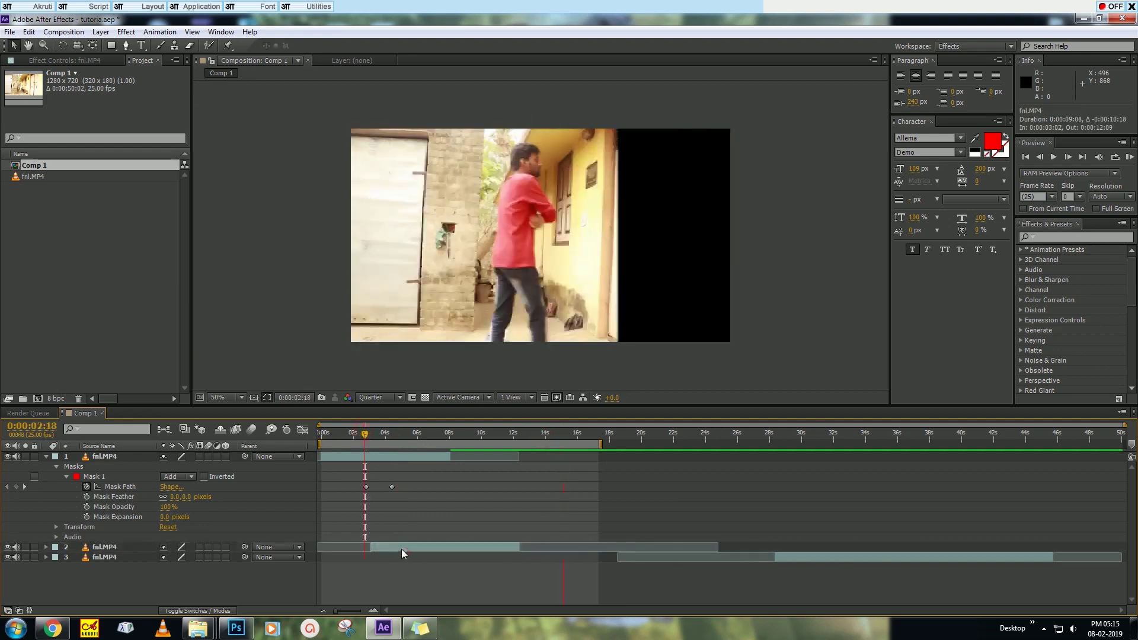
{"action": "left_click_drag", "start_coordinate": [401, 554], "coordinate": [397, 553]}
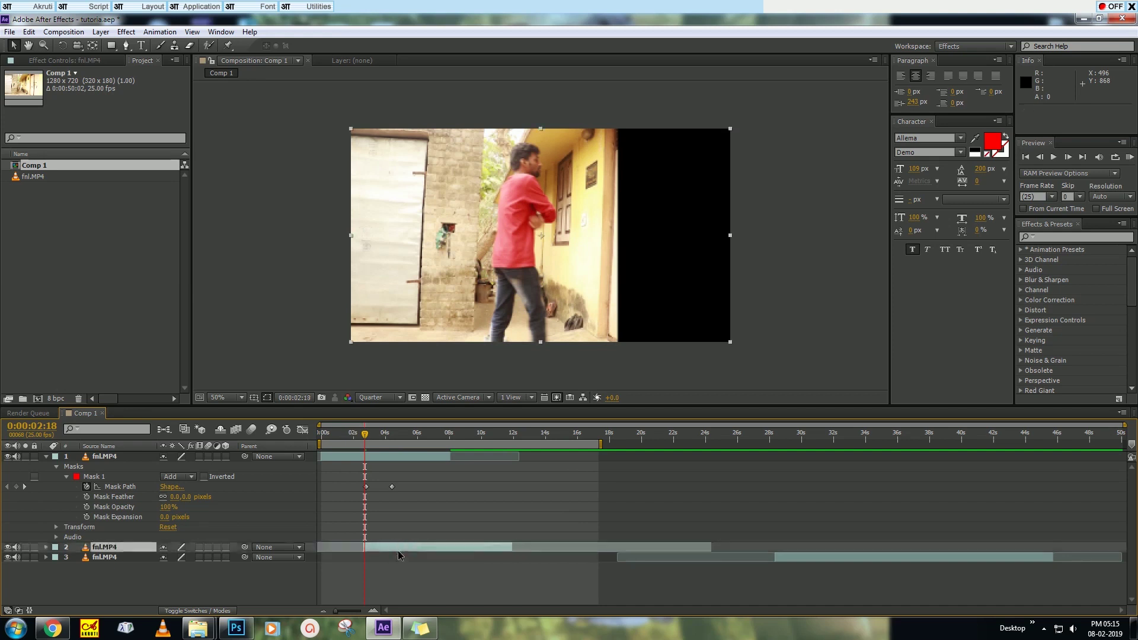
{"action": "key", "text": "space"}
Step: Try to extend the second layer's in point back to the start of the timeline, and undo the trim
{"action": "left_click", "coordinate": [358, 432]}
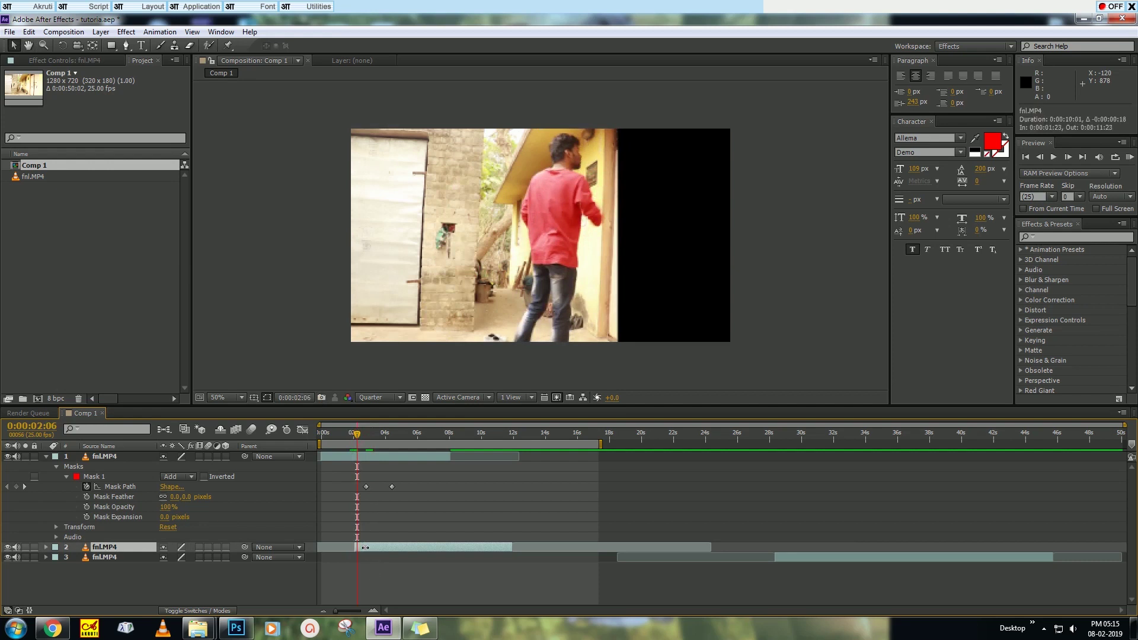
{"action": "left_click_drag", "start_coordinate": [366, 547], "coordinate": [321, 547]}
{"action": "key", "text": "Home"}
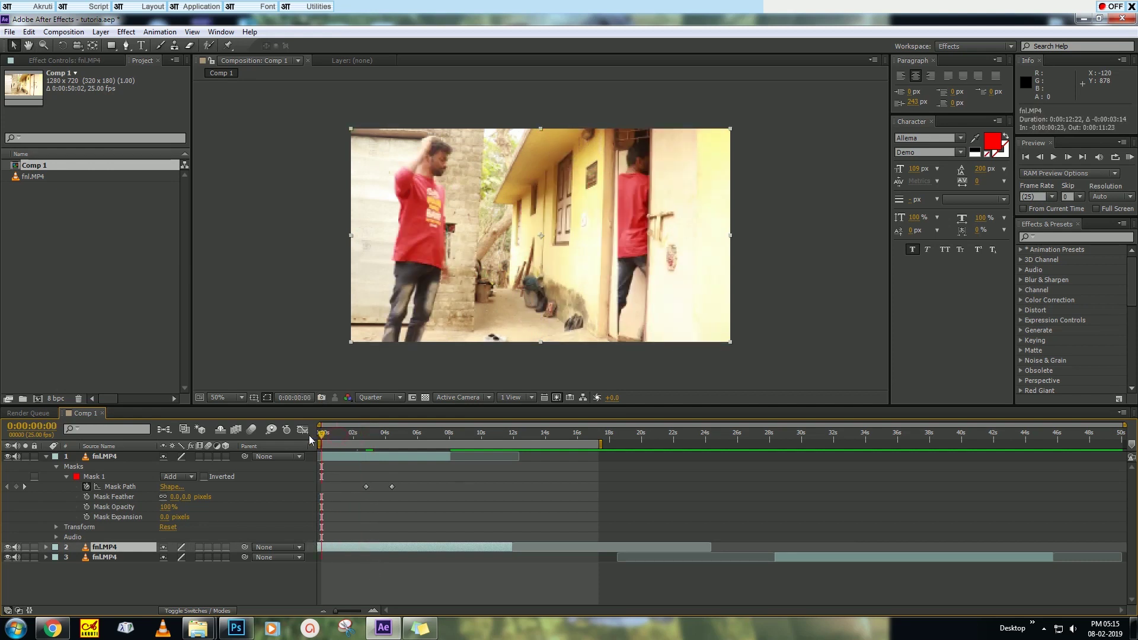
{"action": "key", "text": "ctrl+z"}
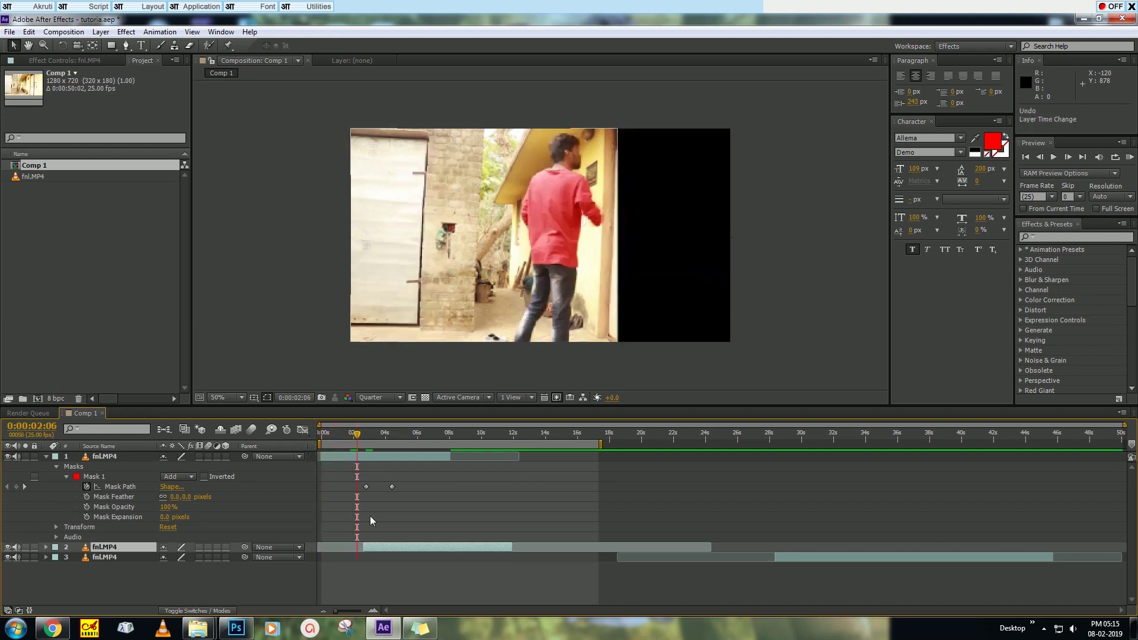
Step: Preview the combined clips from the start and inspect the frames around 0:00:04:07 and 0:00:02:17
{"action": "left_click", "coordinate": [472, 564]}
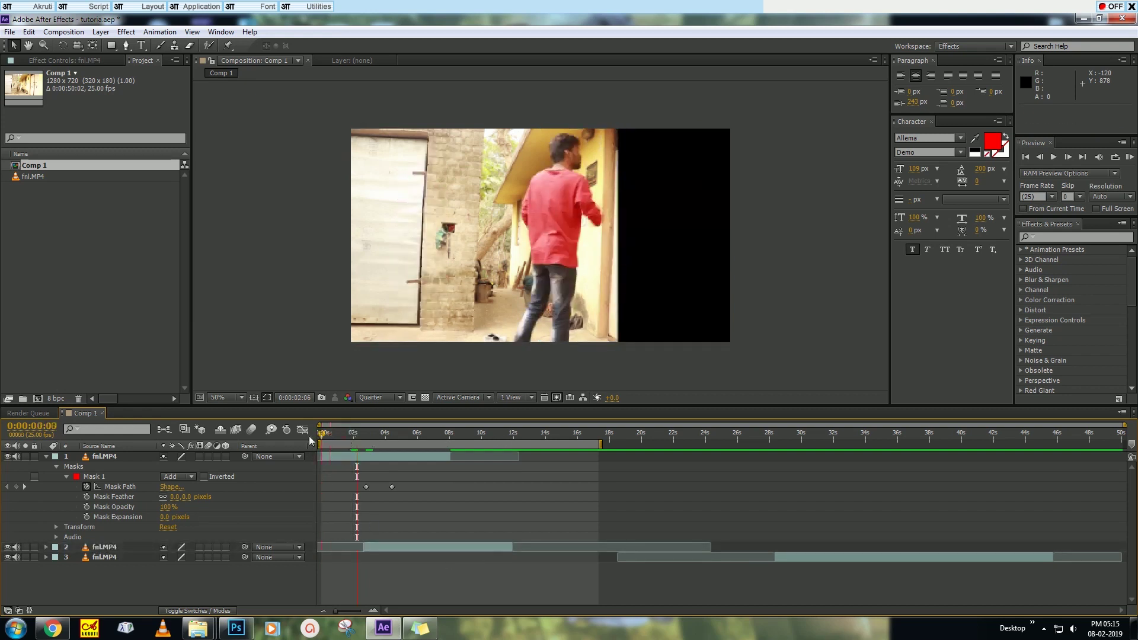
{"action": "key", "text": "Home"}
{"action": "key", "text": "space"}
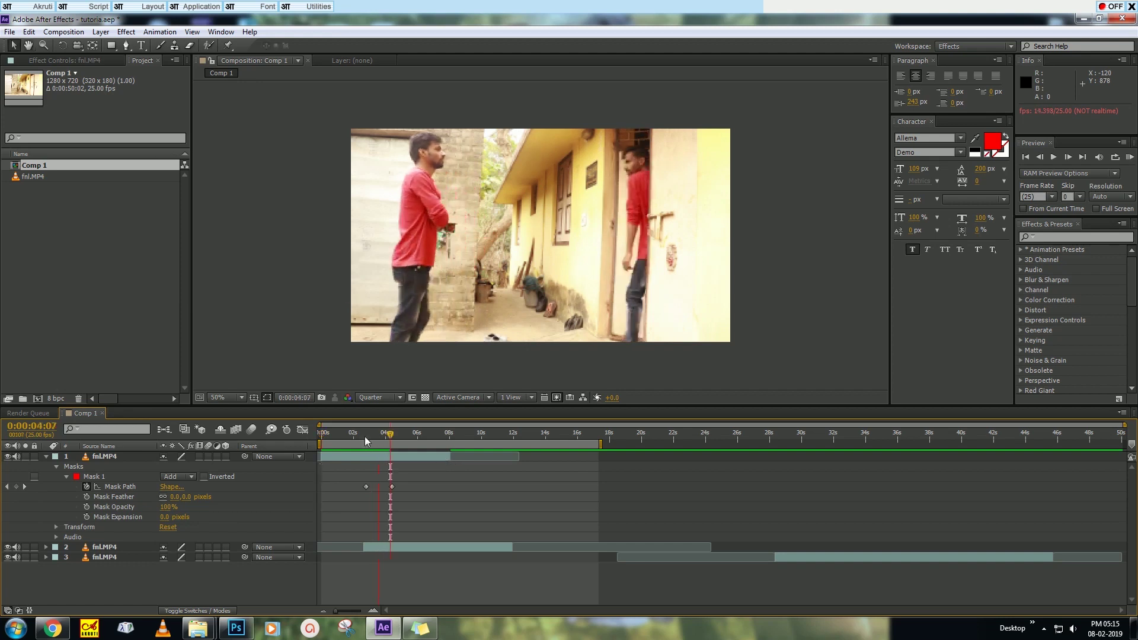
{"action": "left_click", "coordinate": [389, 436]}
{"action": "key", "text": "space"}
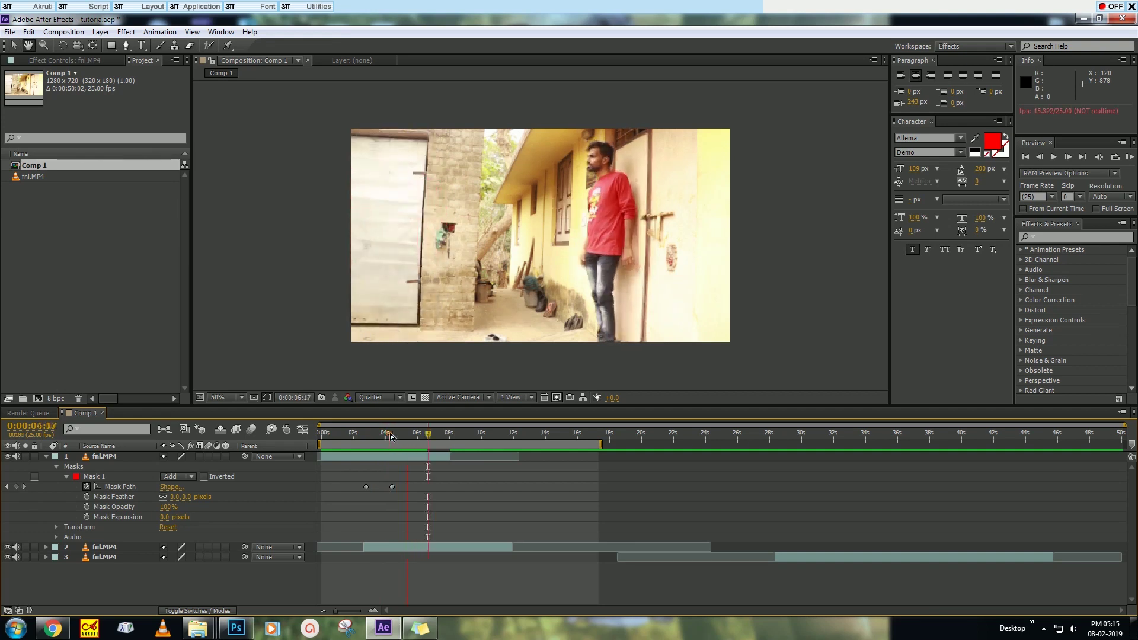
{"action": "left_click", "coordinate": [362, 436]}
{"action": "mouse_move", "coordinate": [362, 436]}
{"action": "left_mouse_down"}
{"action": "mouse_move", "coordinate": [344, 440]}
{"action": "mouse_move", "coordinate": [365, 439]}
{"action": "left_mouse_up"}
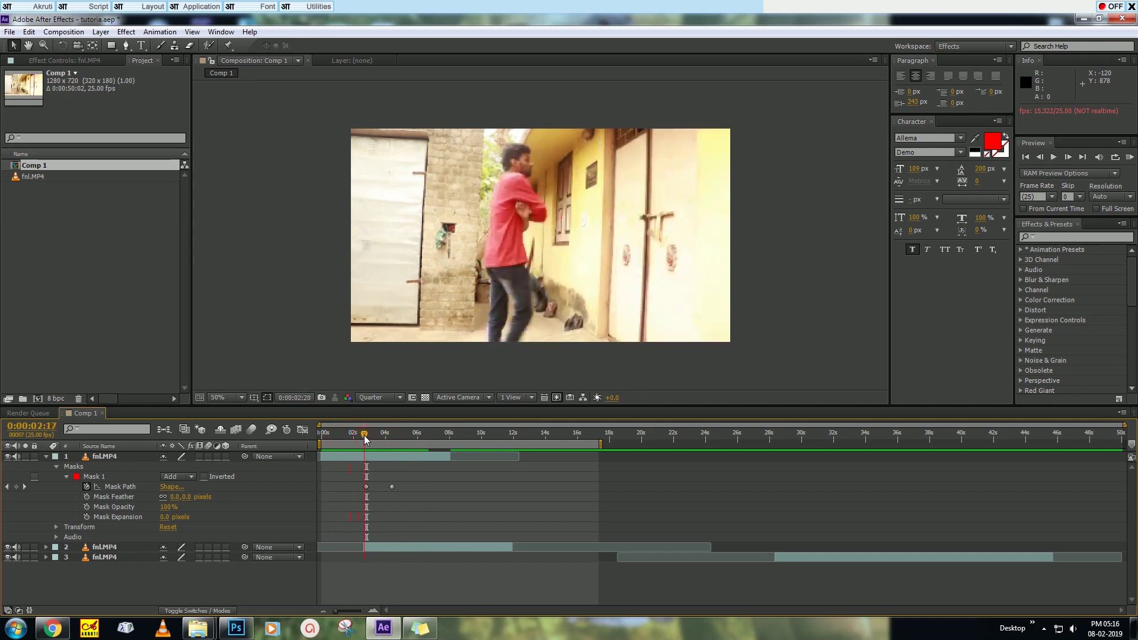
Step: Try to pull the mask's lower-right corner past the frame edge at 0:00:02:19, and undo the path edit
{"action": "left_click", "coordinate": [365, 457]}
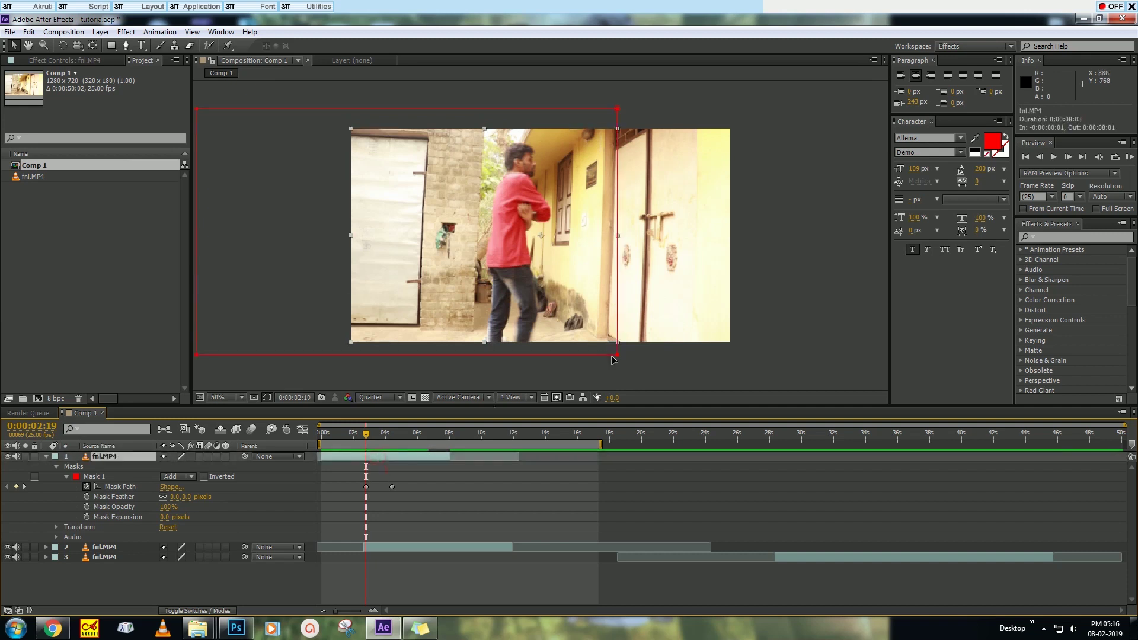
{"action": "left_click_drag", "start_coordinate": [617, 357], "coordinate": [792, 363]}
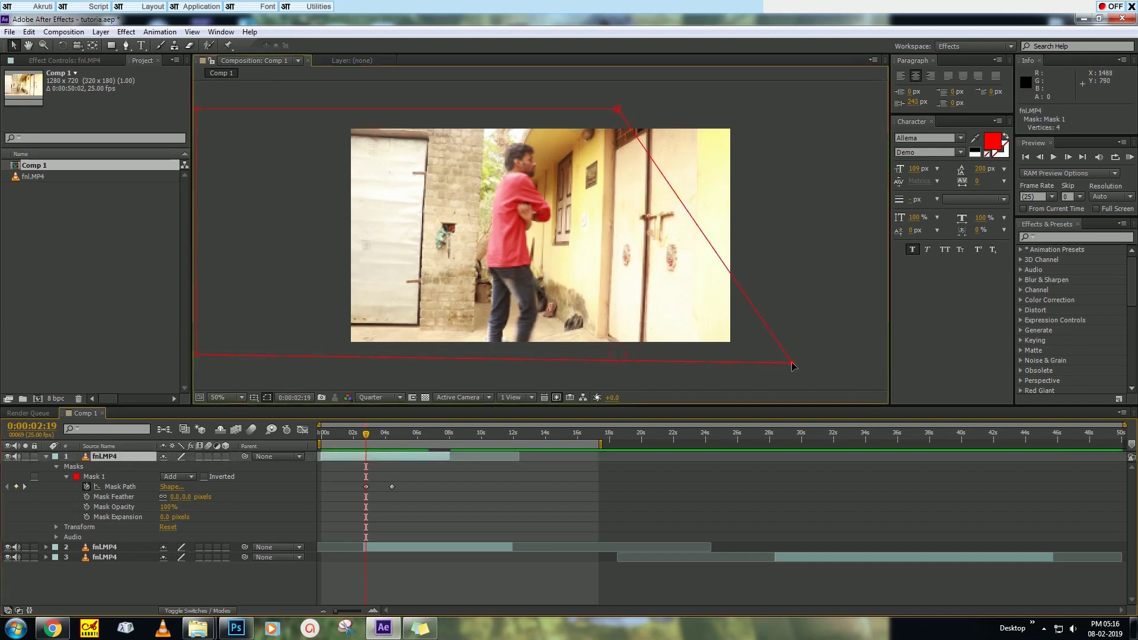
{"action": "key", "text": "ctrl+z"}
Step: At 0:00:02:15, stretch both right-hand corners of the mask on the first layer beyond the frame's right edge
{"action": "key", "text": "Page_Up"}
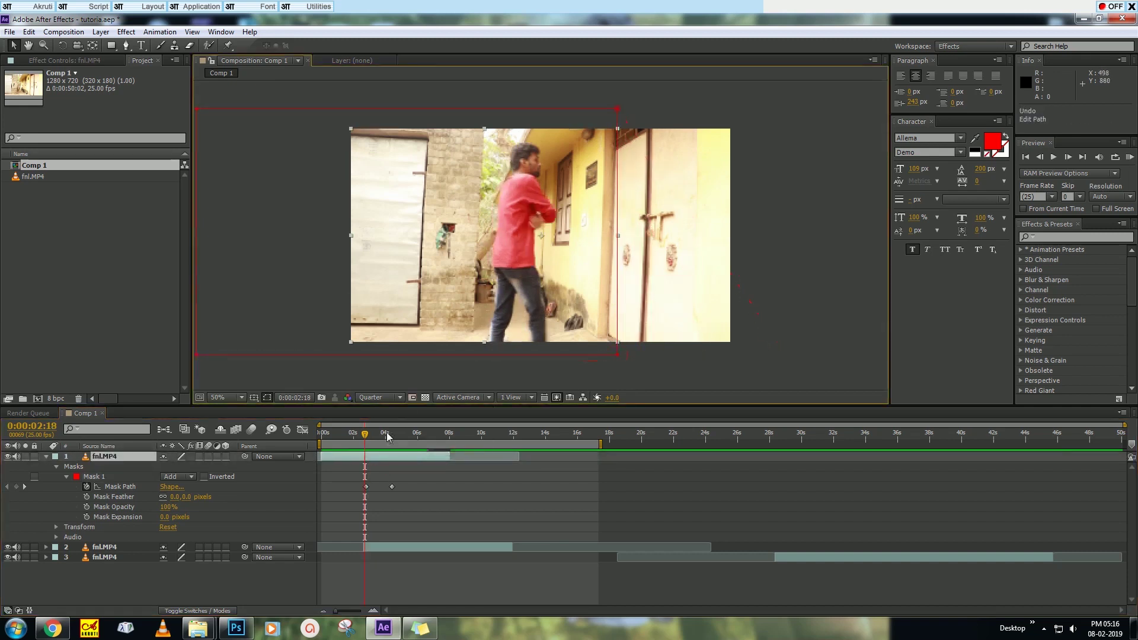
{"action": "key", "text": "Page_Up"}
{"action": "key", "text": "Page_Up"}
{"action": "key", "text": "Page_Up"}
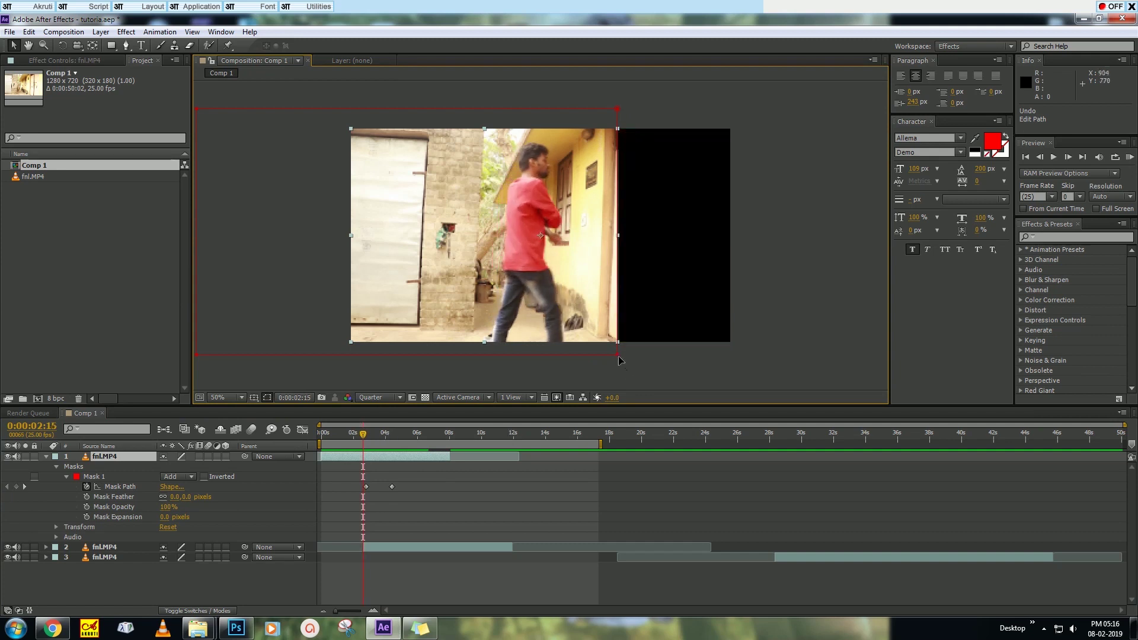
{"action": "left_click_drag", "start_coordinate": [618, 357], "coordinate": [825, 361]}
{"action": "left_click_drag", "start_coordinate": [618, 111], "coordinate": [799, 111]}
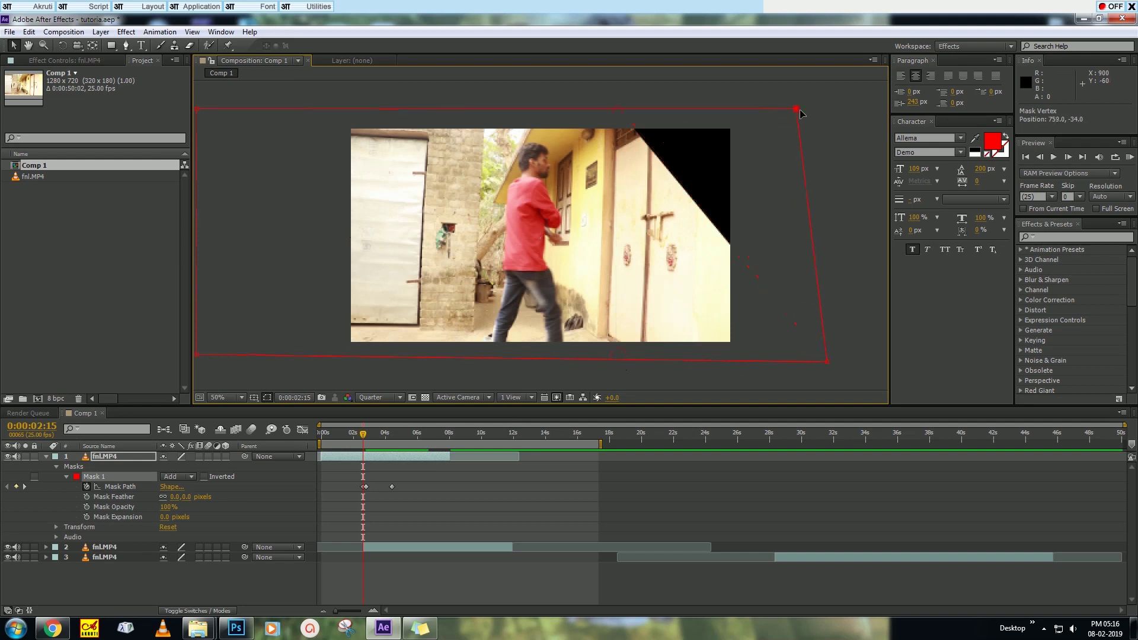
Step: Check the mask transition frame by frame from 0:00:02:15, and preview the composition from the start to about 0:00:12:06
{"action": "key", "text": "Page_Down"}
{"action": "key", "text": "Page_Down"}
{"action": "key", "text": "Page_Down"}
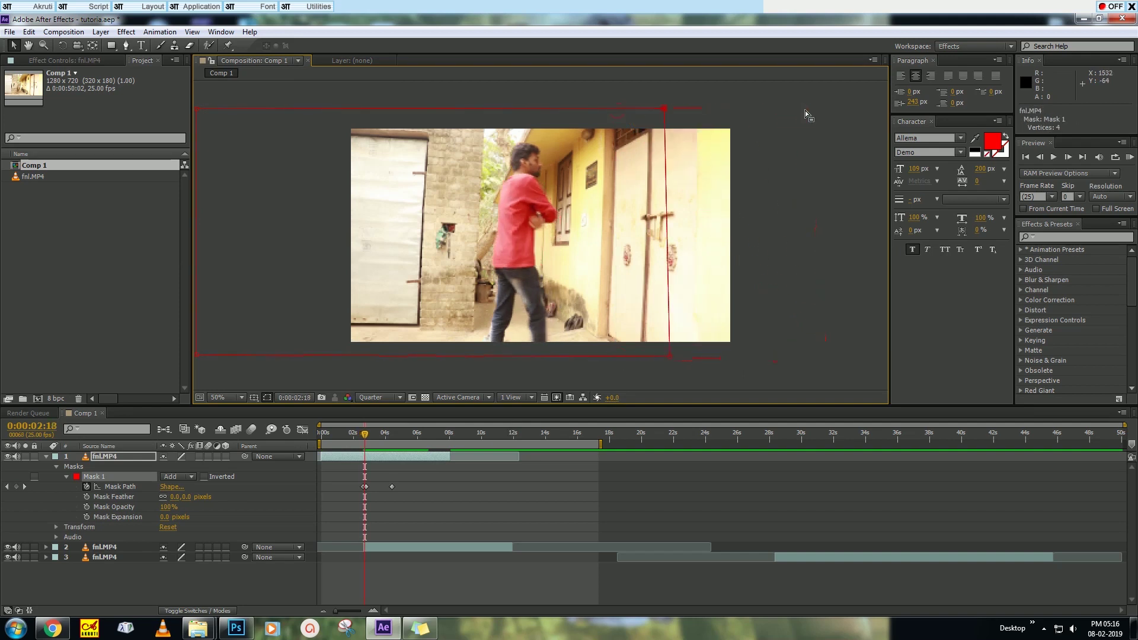
{"action": "key", "text": "Page_Down"}
{"action": "key", "text": "KP_0"}
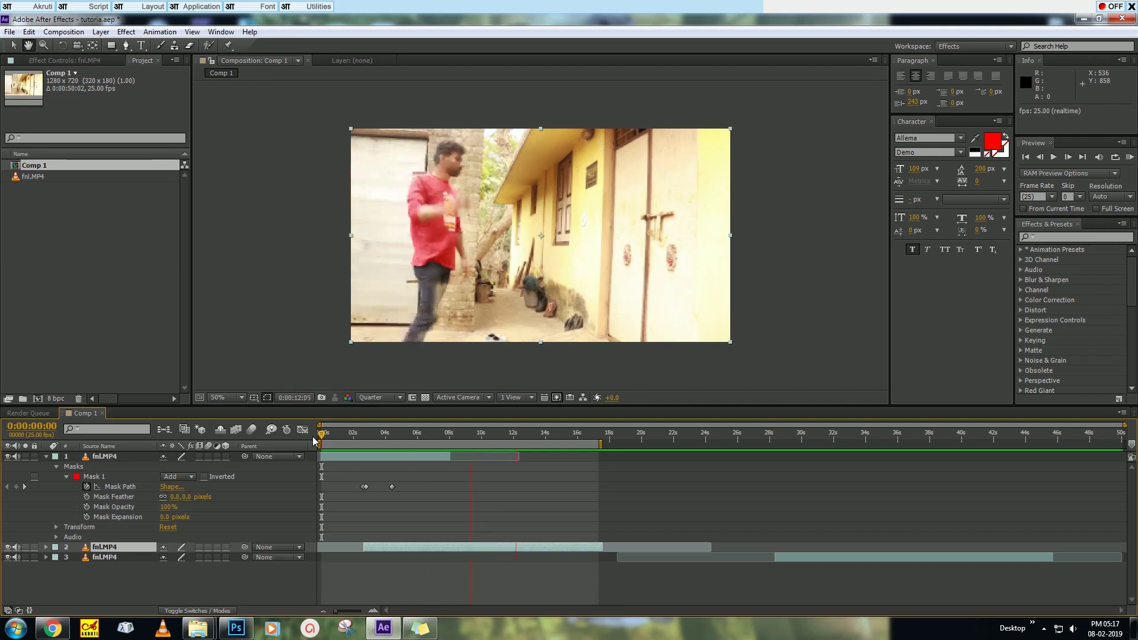
{"action": "key", "text": "space"}
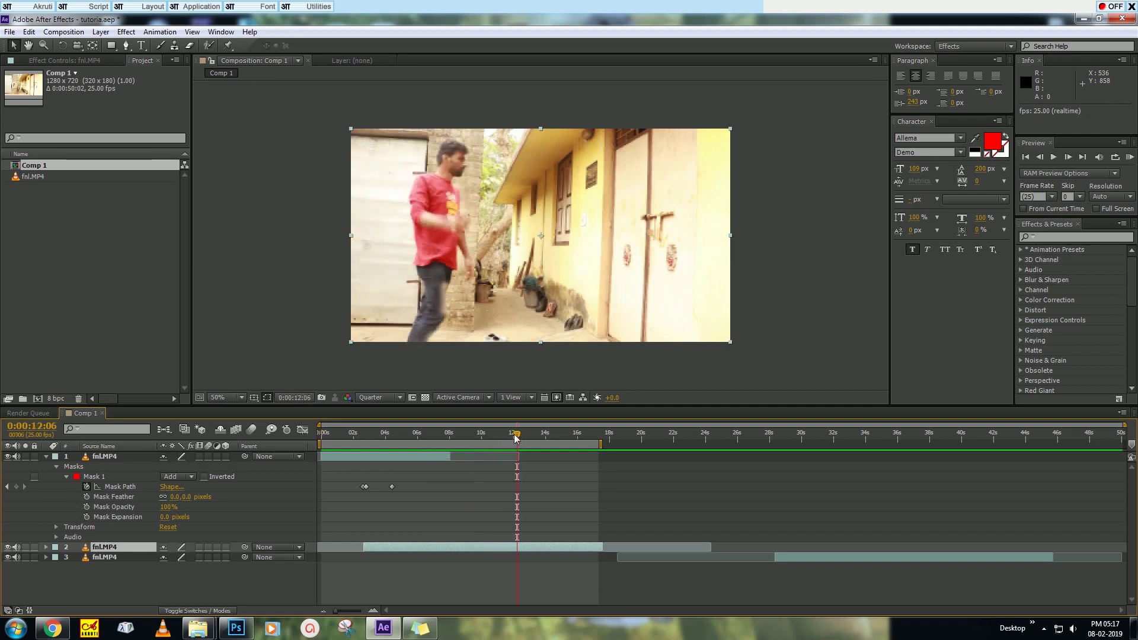
Step: Shorten the work area so it ends at about 12 s, where the man returns to his starting pose
{"action": "left_click_drag", "start_coordinate": [513, 437], "coordinate": [514, 436]}
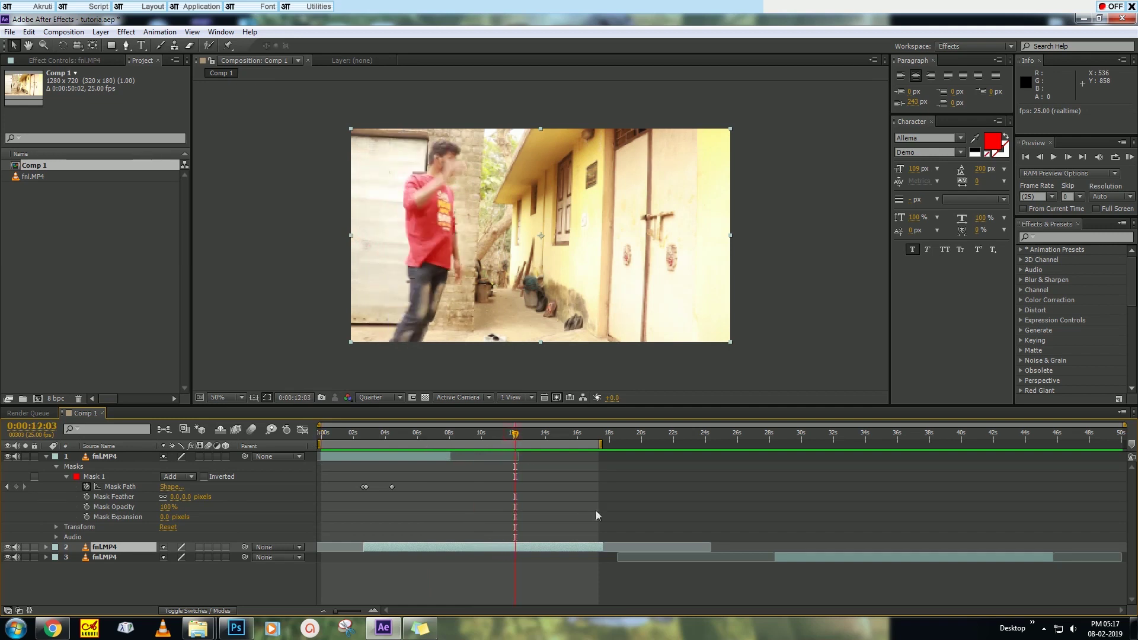
{"action": "left_click_drag", "start_coordinate": [603, 443], "coordinate": [517, 448]}
{"action": "left_click", "coordinate": [489, 568]}
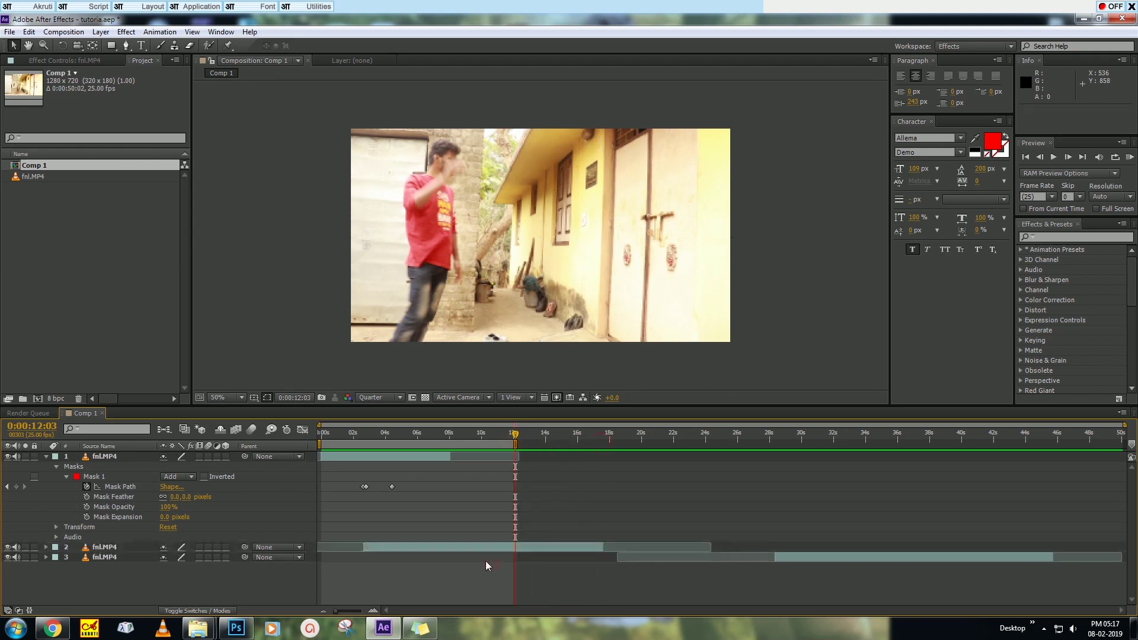
Step: Collapse the first layer's properties and delete the unused third fnl.MP4 layer
{"action": "key", "text": "ctrl+a"}
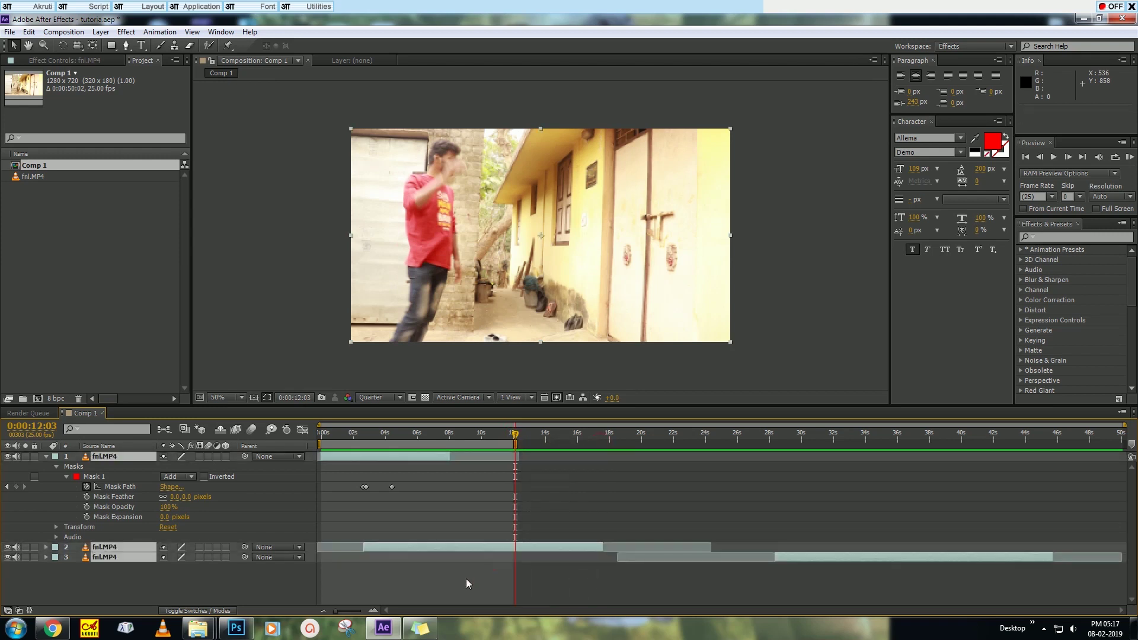
{"action": "left_click", "coordinate": [46, 456]}
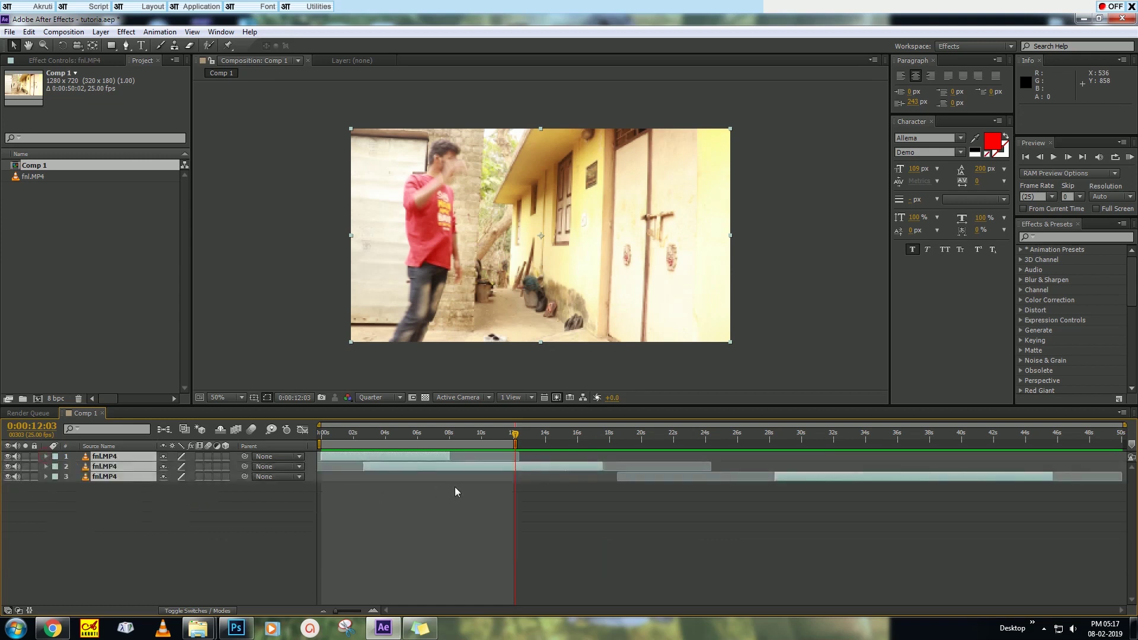
{"action": "left_click", "coordinate": [777, 477]}
{"action": "key", "text": "Delete"}
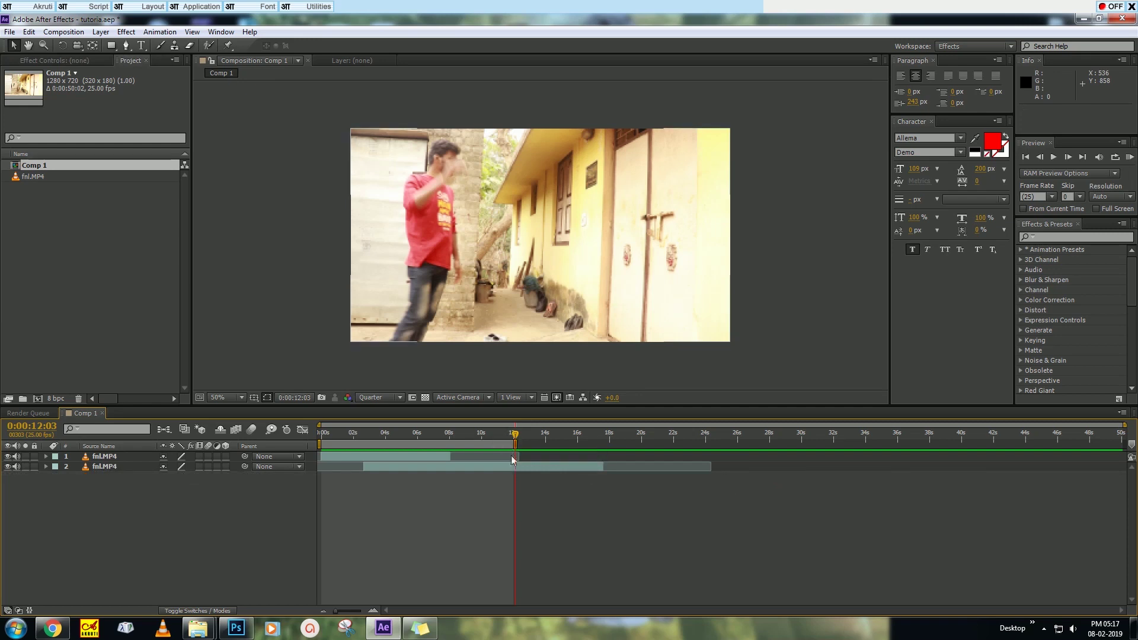
Step: Trim the composition to the work area
{"action": "left_click", "coordinate": [541, 467]}
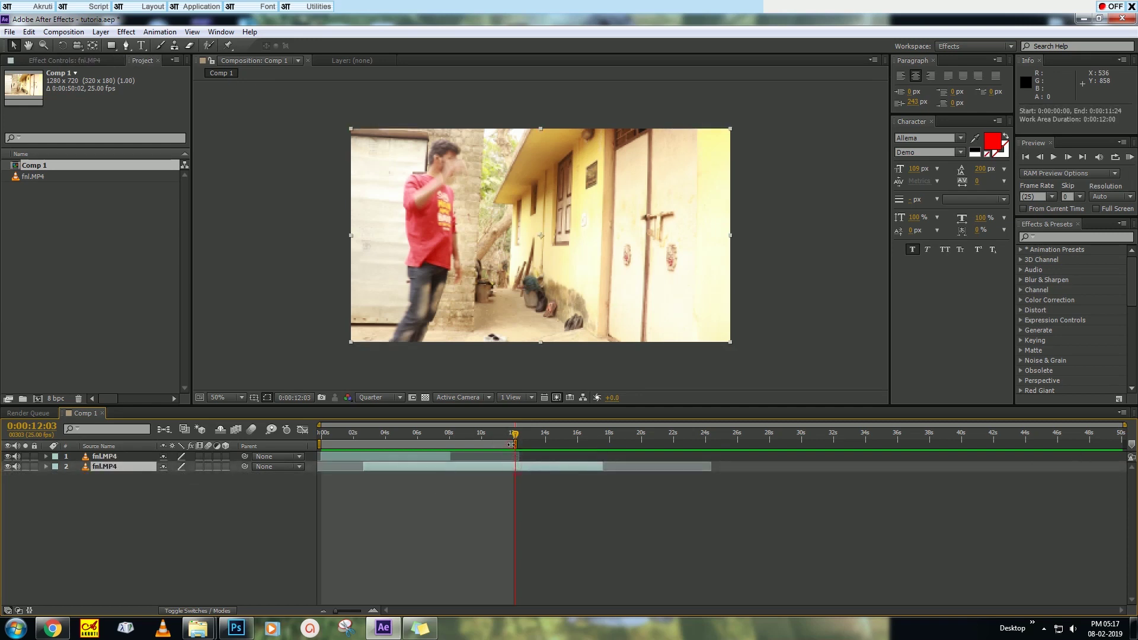
{"action": "left_click", "coordinate": [532, 495]}
{"action": "right_click", "coordinate": [512, 443]}
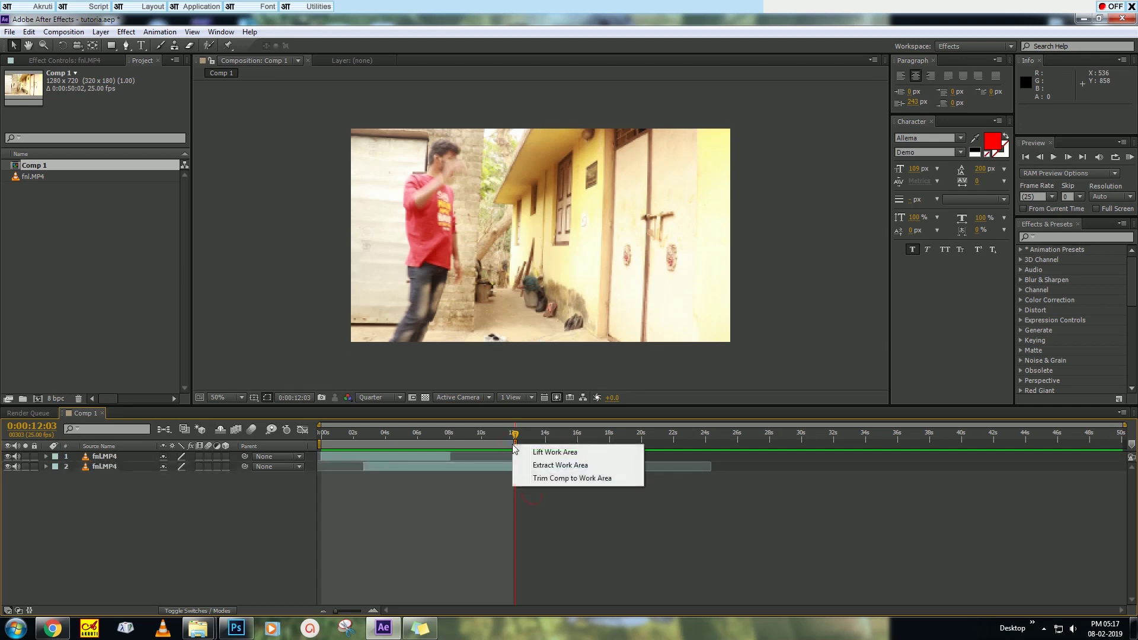
{"action": "left_click", "coordinate": [542, 478]}
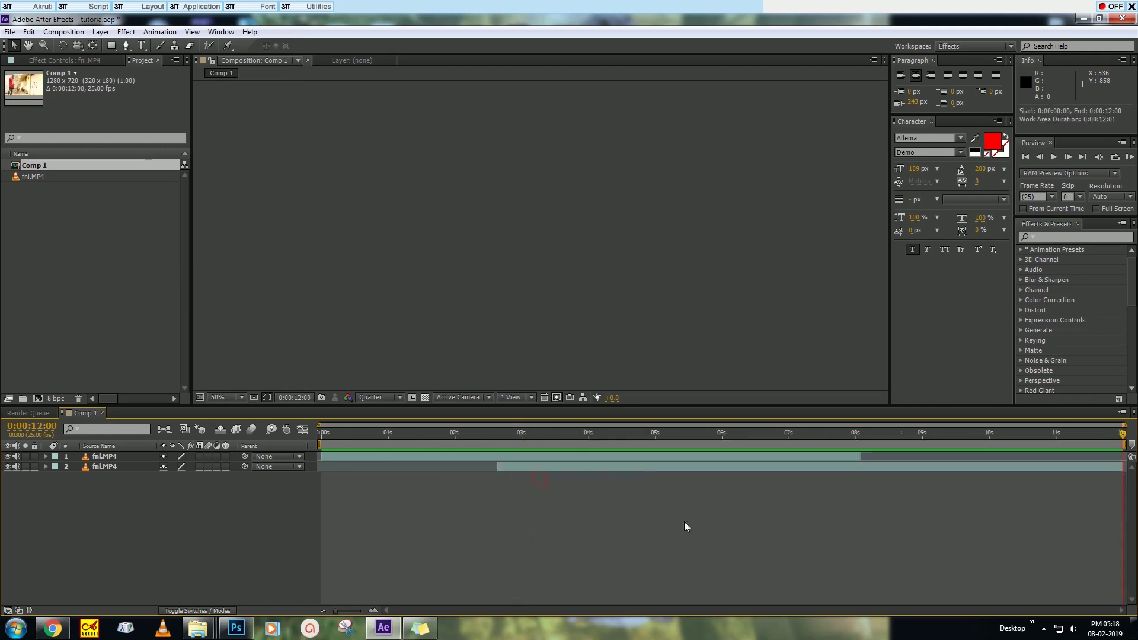
Step: Preview the trimmed composition in a loop at a reduced view size
{"action": "scroll", "coordinate": [518, 244], "scroll_direction": "down", "scroll_amount": 3}
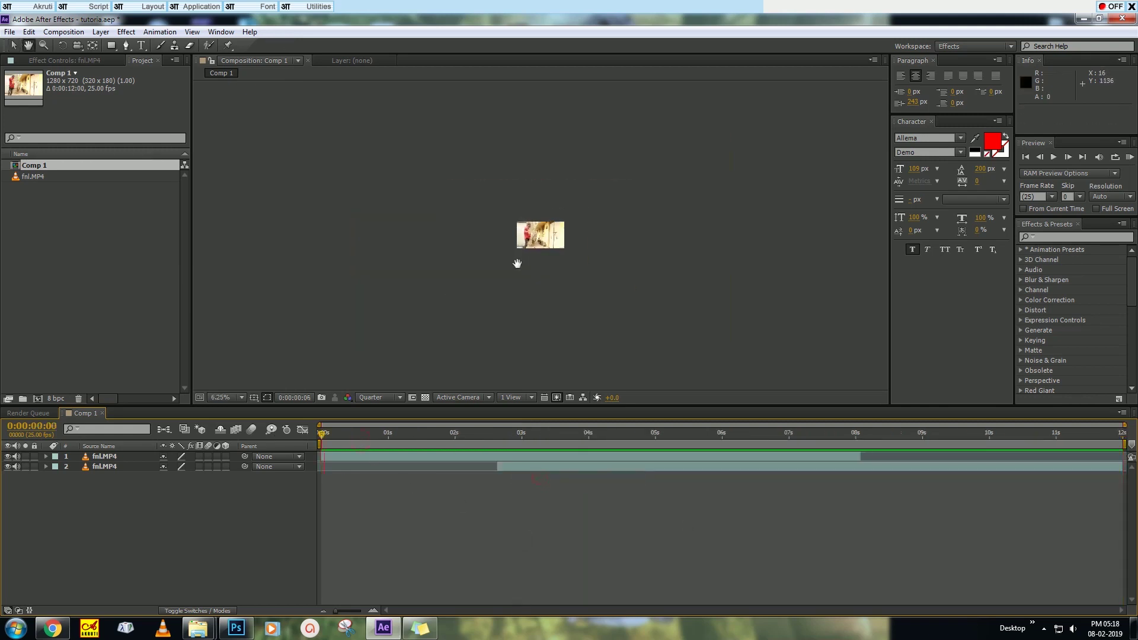
{"action": "scroll", "coordinate": [517, 264], "scroll_direction": "up", "scroll_amount": 4}
{"action": "key", "text": "space"}
{"action": "scroll", "coordinate": [516, 265], "scroll_direction": "down", "scroll_amount": 4}
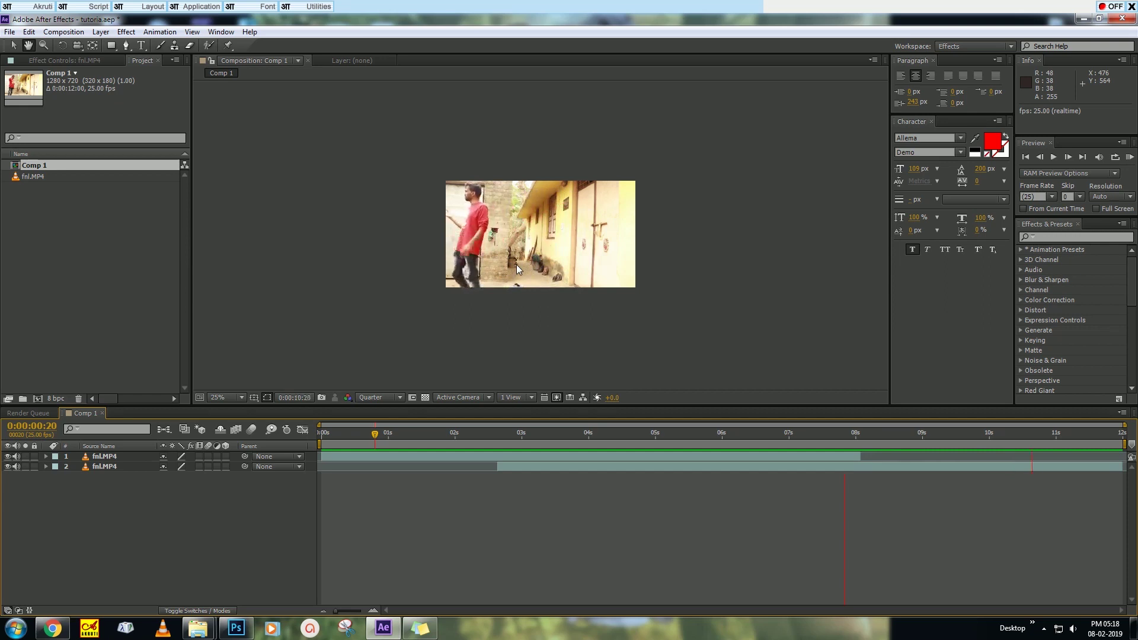
Step: Create a new composition named main with the HDV/HDTV 720 25 preset and a duration of 0:00:50:02
{"action": "left_click", "coordinate": [34, 369]}
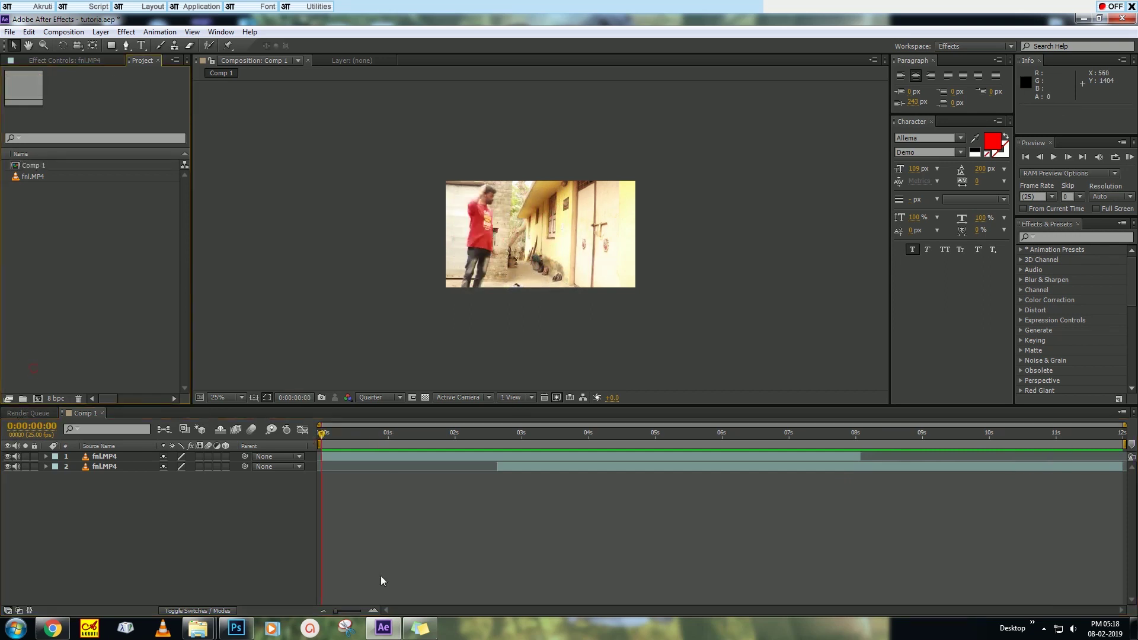
{"action": "key", "text": "ctrl+n"}
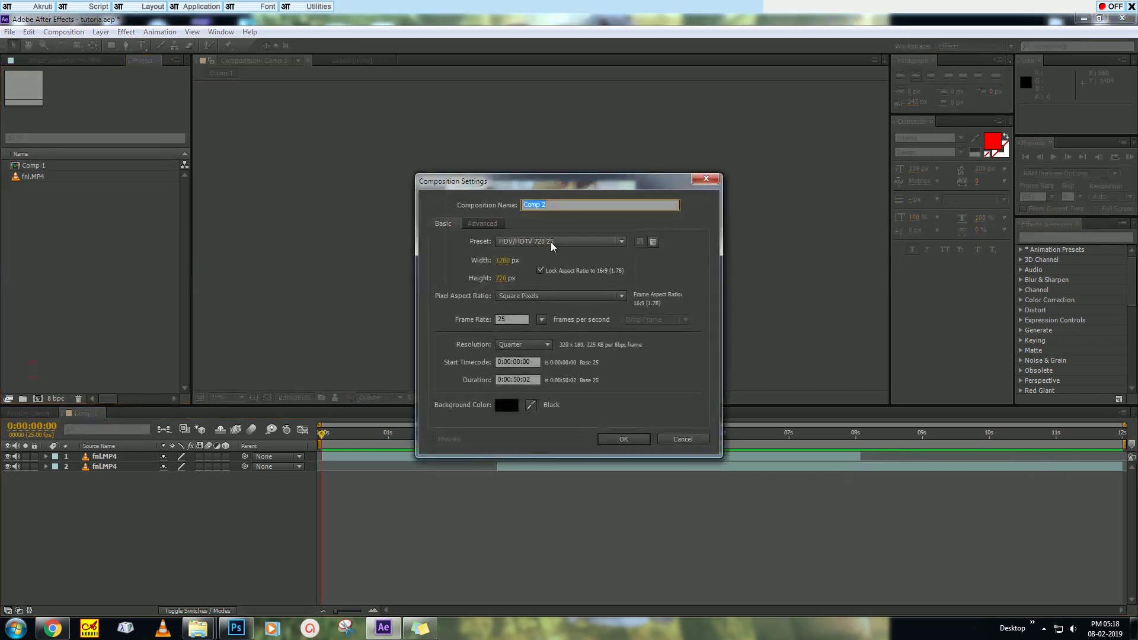
{"action": "type", "text": "main"}
{"action": "left_click", "coordinate": [518, 379]}
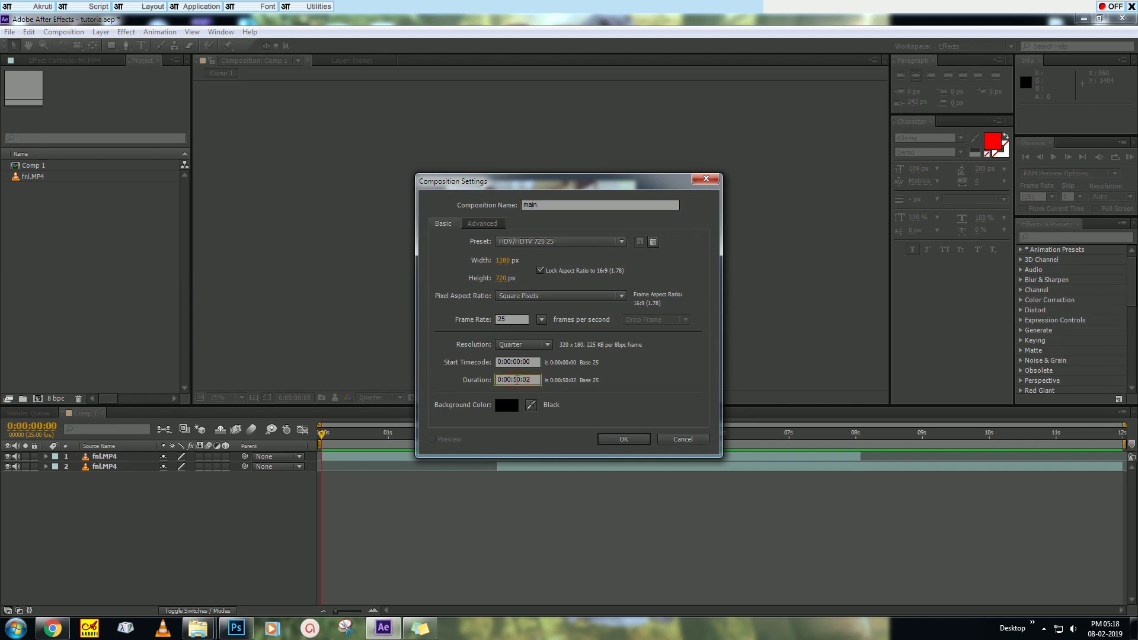
{"action": "left_click", "coordinate": [623, 439]}
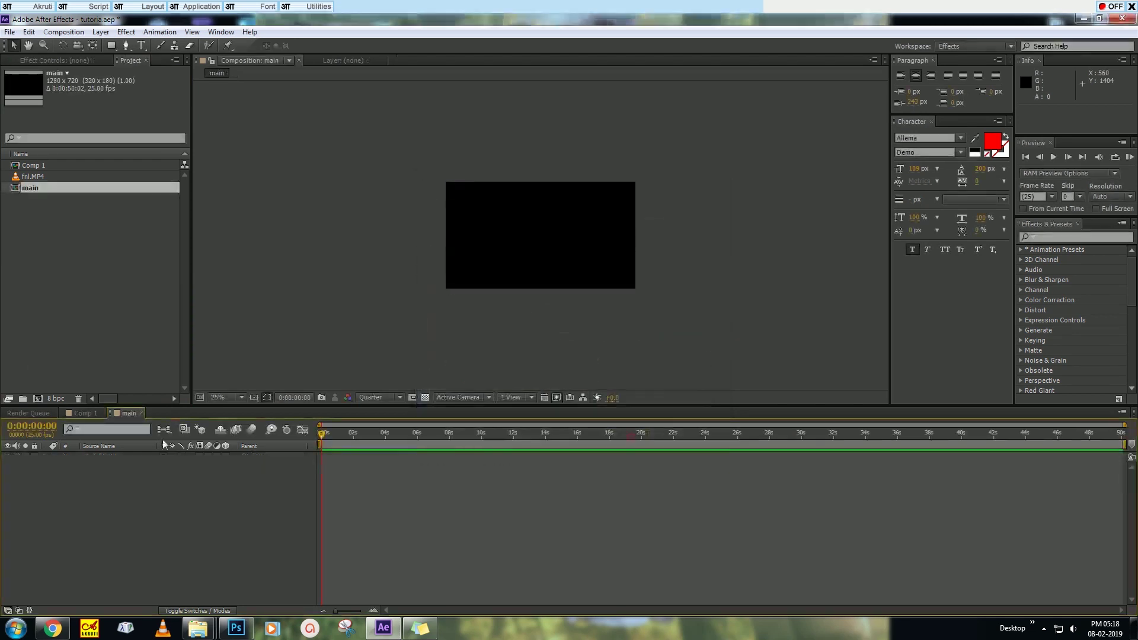
Step: Add Comp 1 to the main composition, duplicate the layer, and move the copy to start near 12 s
{"action": "left_click", "coordinate": [41, 166]}
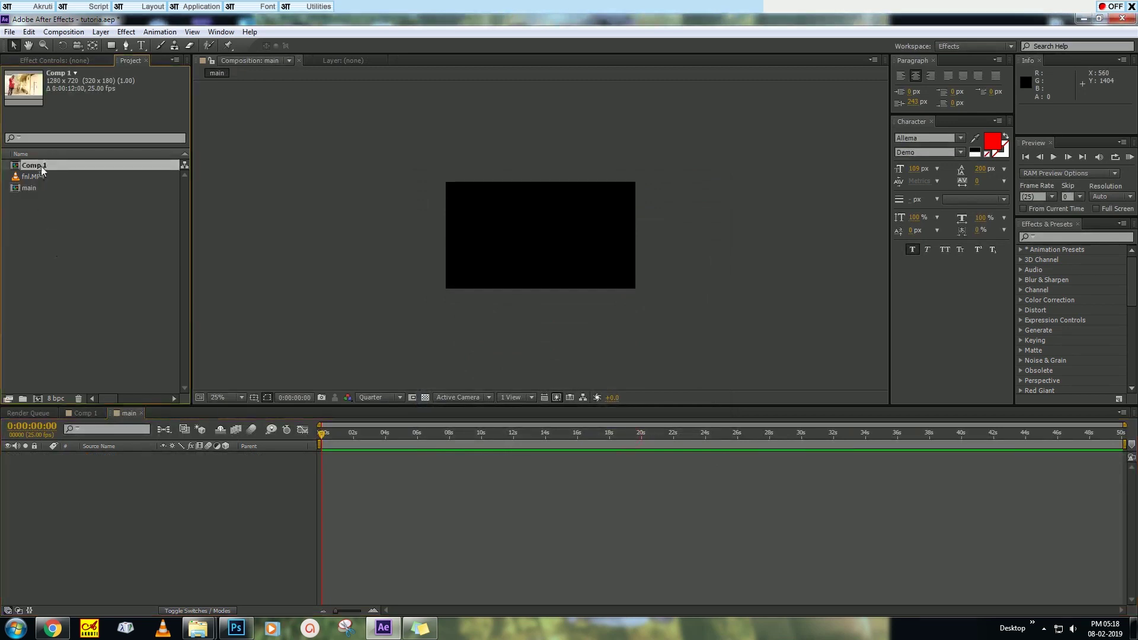
{"action": "left_click_drag", "start_coordinate": [34, 165], "coordinate": [148, 591]}
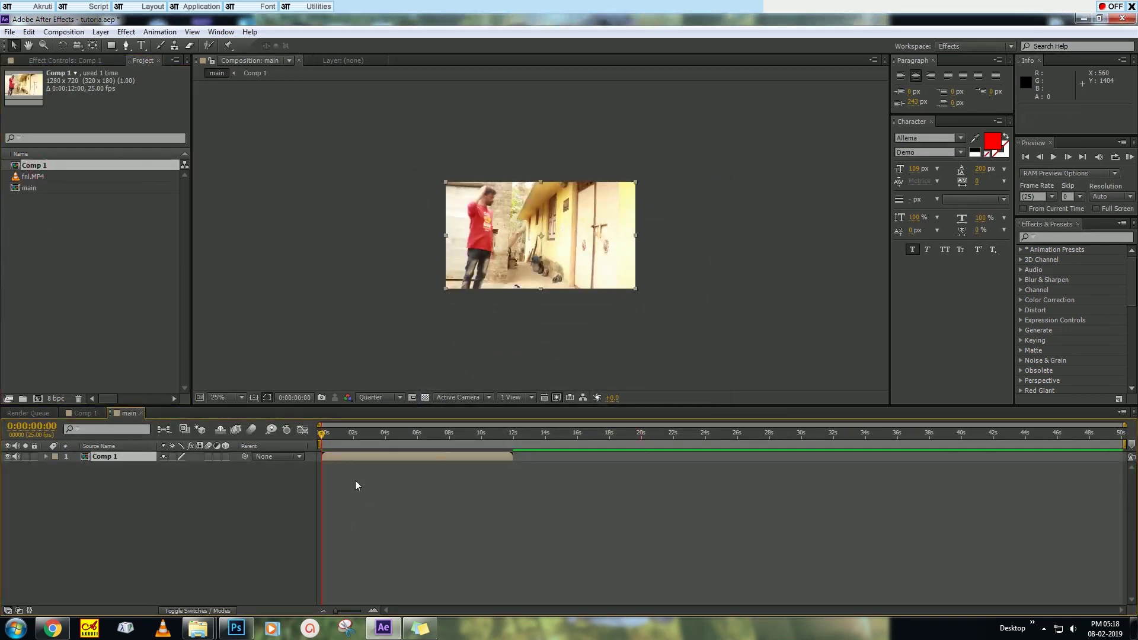
{"action": "key", "text": "ctrl+d"}
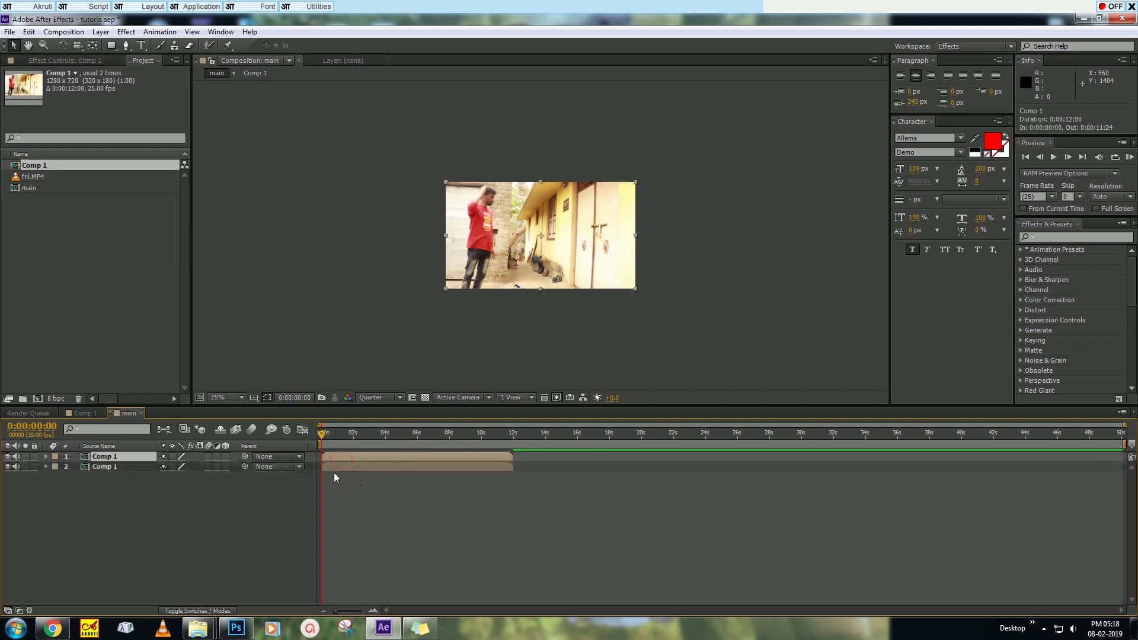
{"action": "left_click_drag", "start_coordinate": [343, 457], "coordinate": [513, 468]}
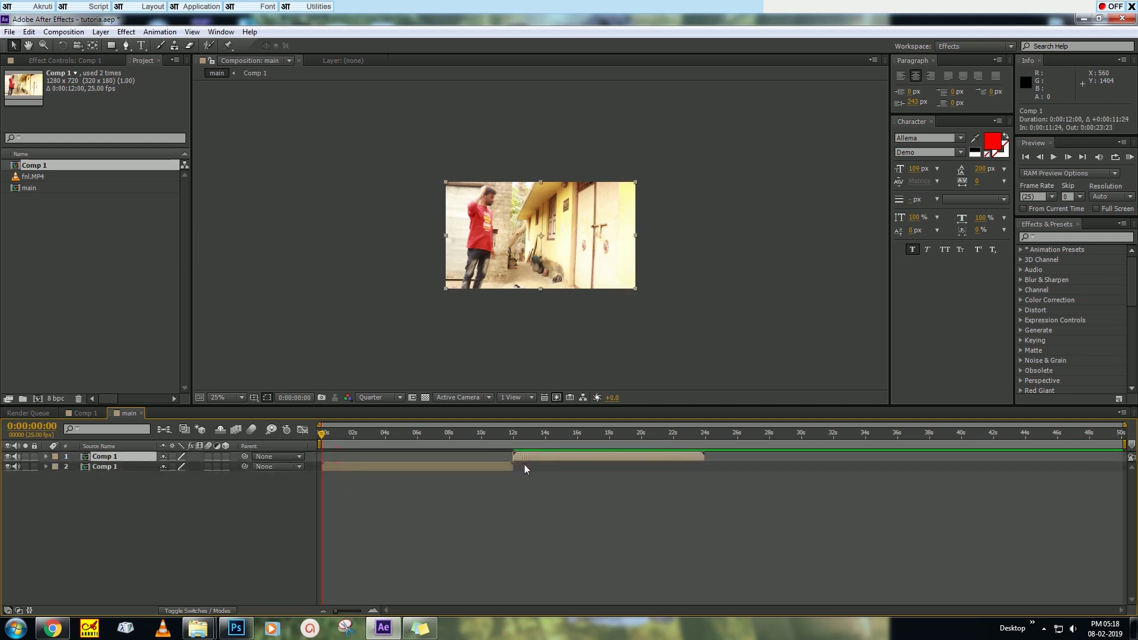
Step: Align the copy's start with the end of the first clip at 0:00:12:00, and play across the join
{"action": "left_click", "coordinate": [509, 434]}
{"action": "key", "text": "equal"}
{"action": "key", "text": "equal"}
{"action": "key", "text": "equal"}
{"action": "key", "text": "equal"}
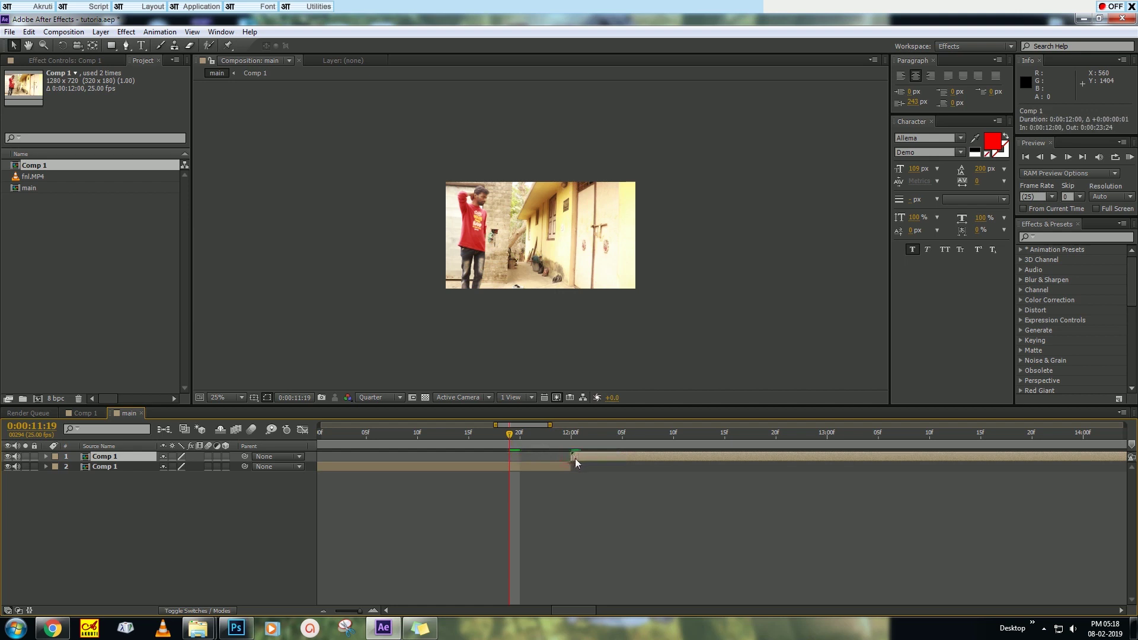
{"action": "key", "text": "space"}
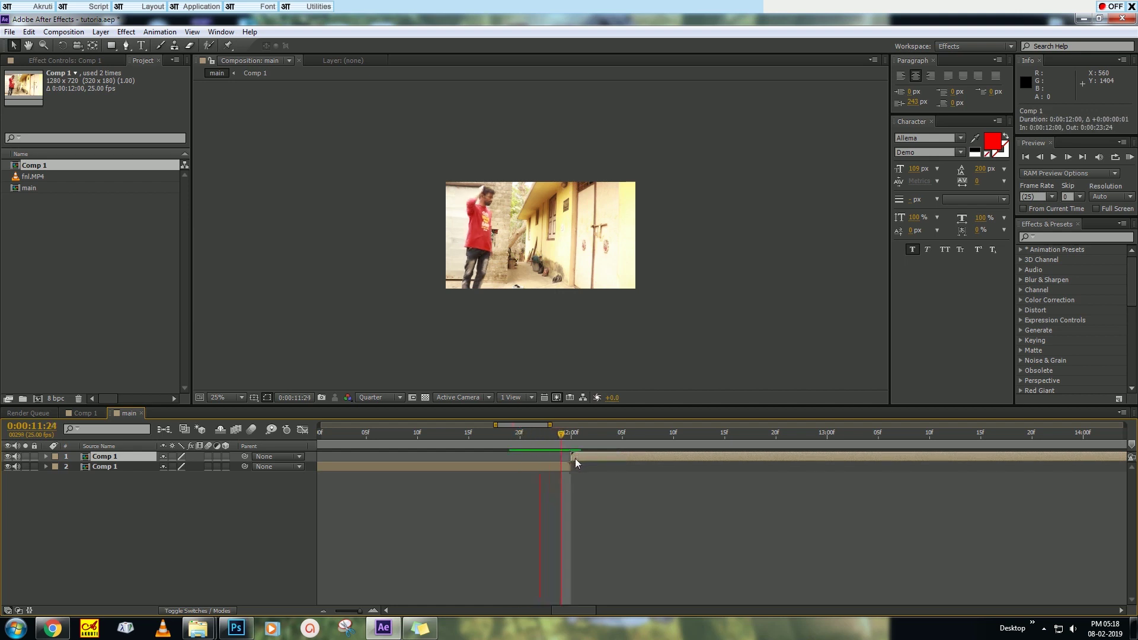
{"action": "key", "text": "semicolon"}
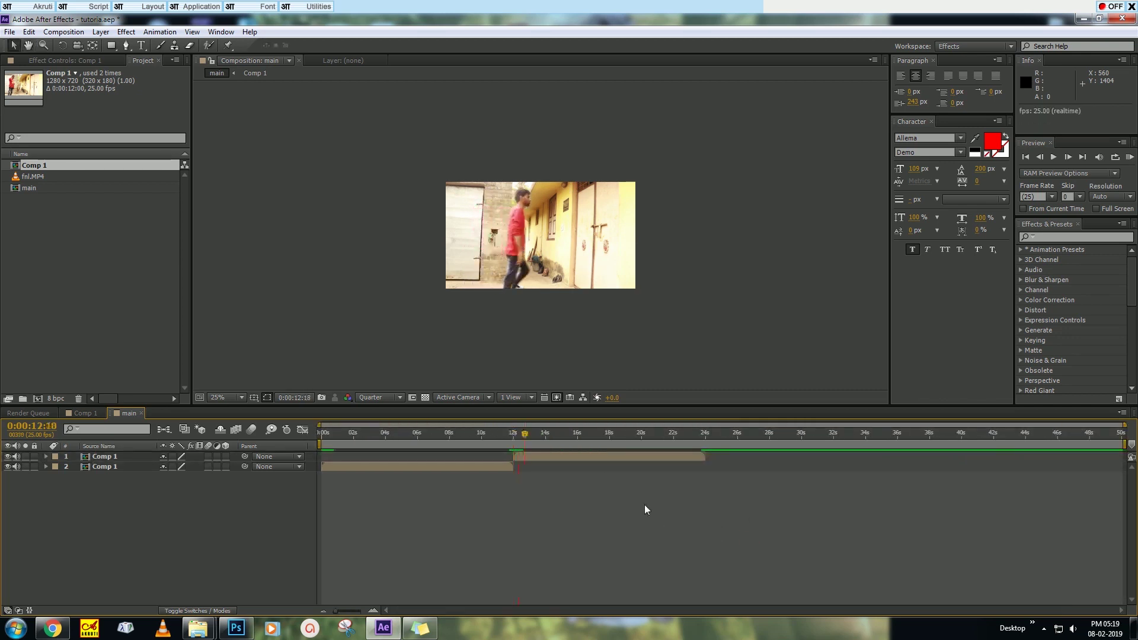
Step: Duplicate the second Comp 1 clip and align the new copy's start with that clip's end at 24 s
{"action": "left_click", "coordinate": [601, 457]}
{"action": "key", "text": "ctrl+d"}
{"action": "left_click_drag", "start_coordinate": [617, 457], "coordinate": [810, 462]}
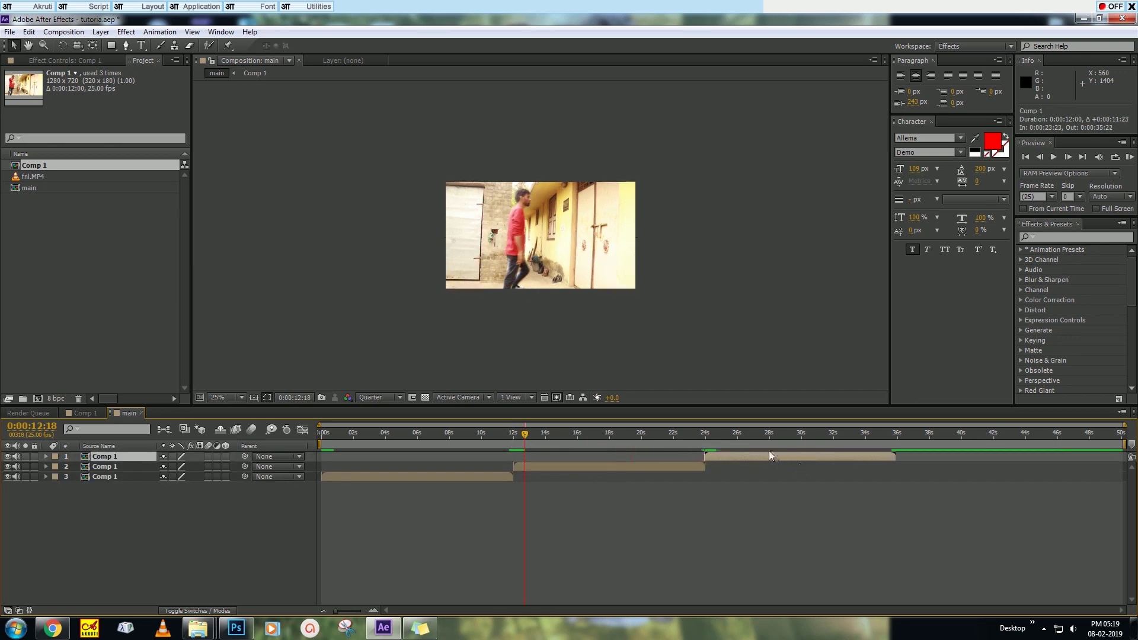
{"action": "left_click", "coordinate": [711, 437]}
{"action": "key", "text": "="}
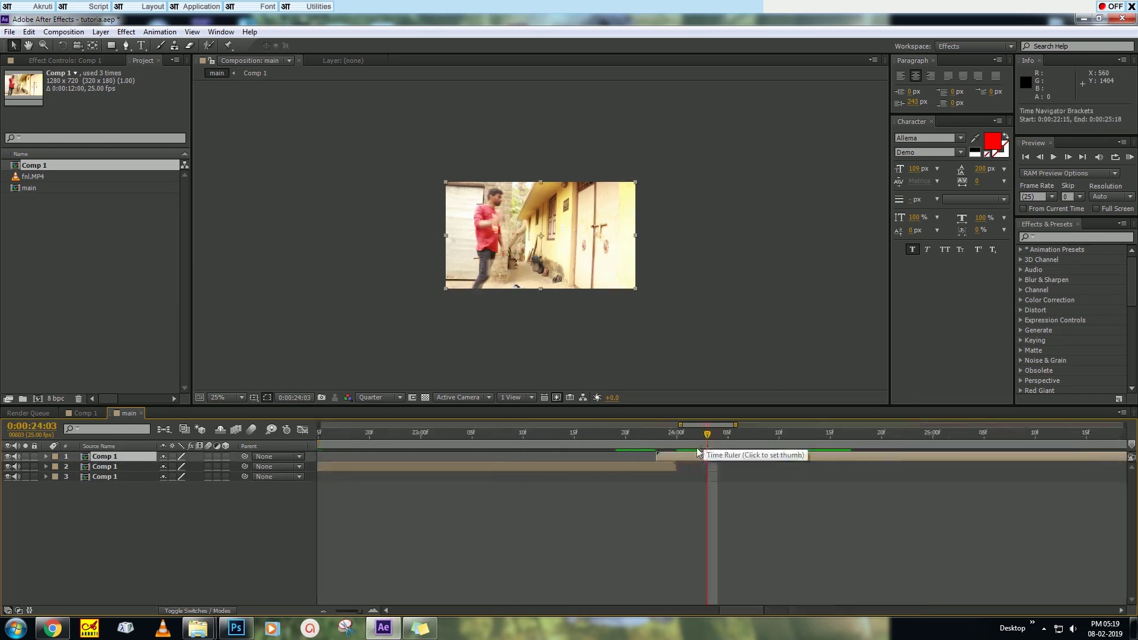
{"action": "left_click_drag", "start_coordinate": [691, 458], "coordinate": [700, 460]}
{"action": "key", "text": "bracketleft"}
{"action": "key", "text": "semicolon"}
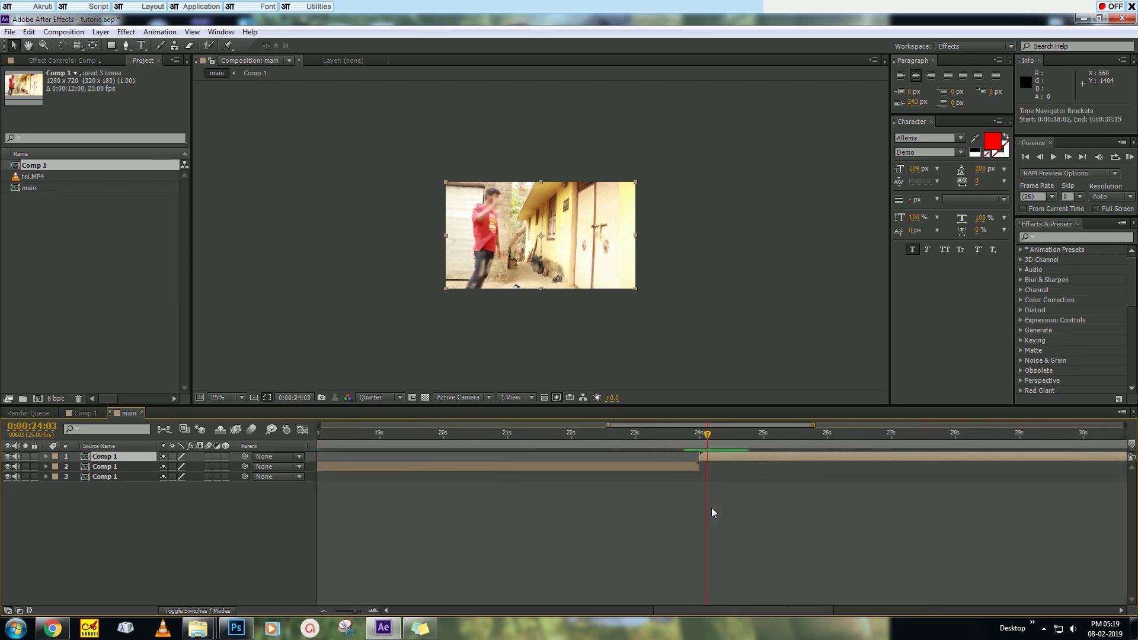
Step: Add a fourth Comp 1 copy starting at the end of the third, at about 36 s, and preview the sequence
{"action": "key", "text": "ctrl+d"}
{"action": "key", "text": "o"}
{"action": "key", "text": "bracketleft"}
{"action": "key", "text": "space"}
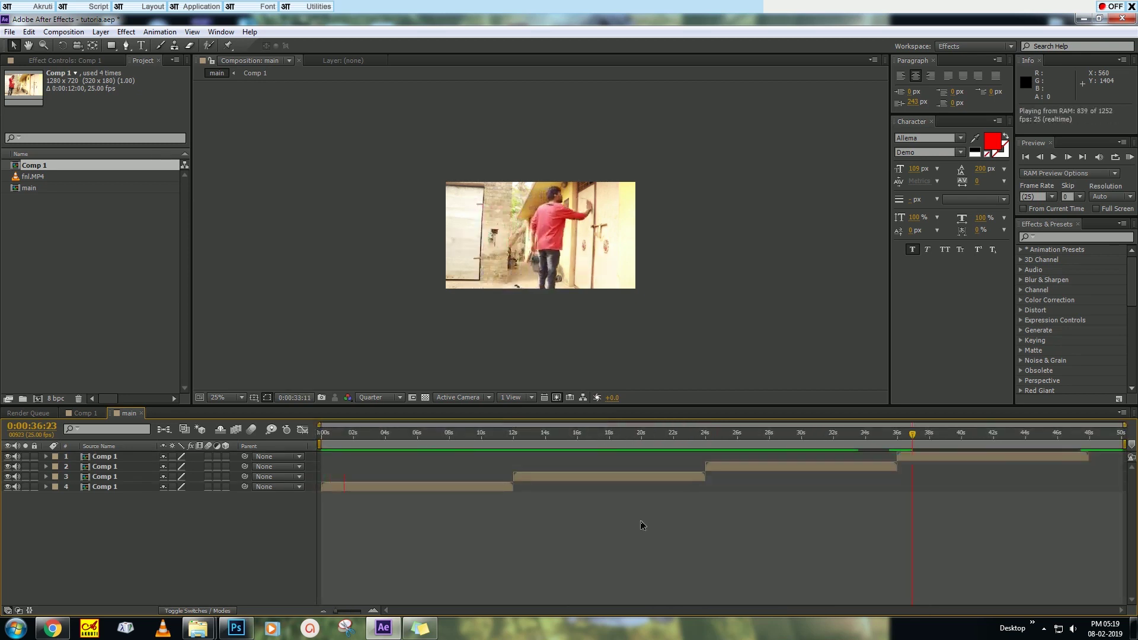